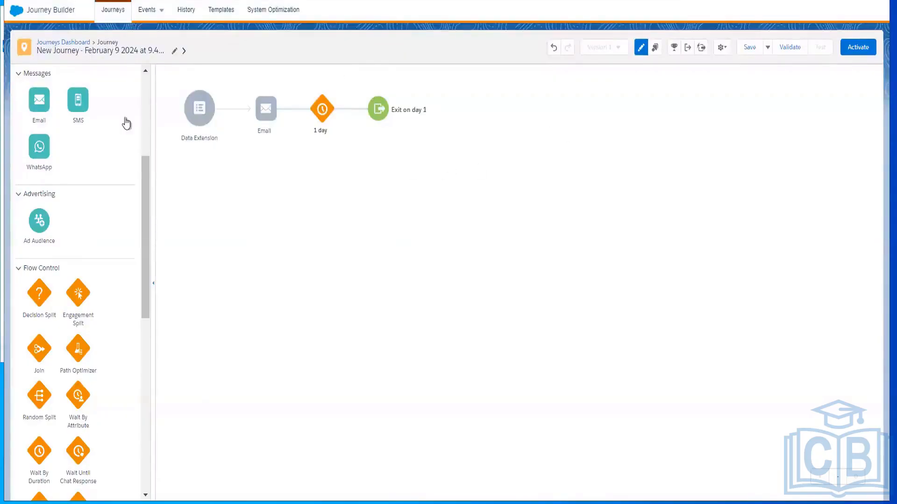
Configure the journey's data extension entry source to use the Student data extension
left_click_drag(147, 167, 147, 85)
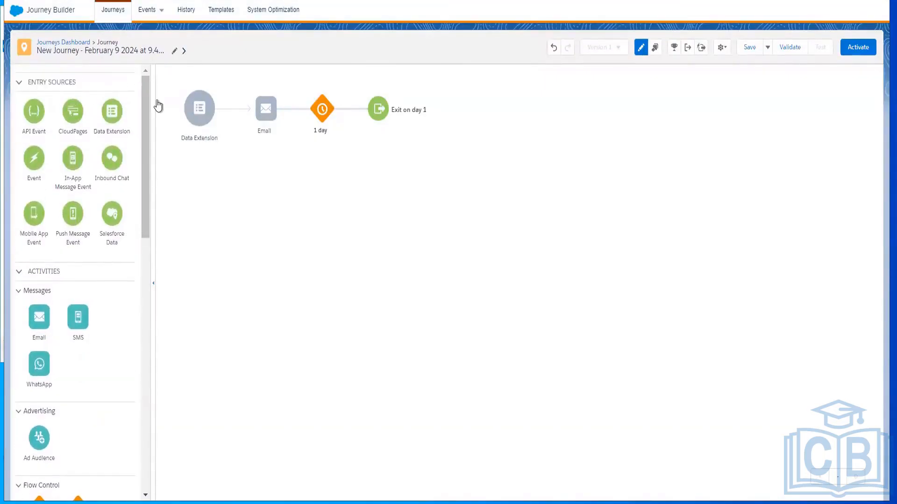
mouse_move(201, 108)
left_click(200, 109)
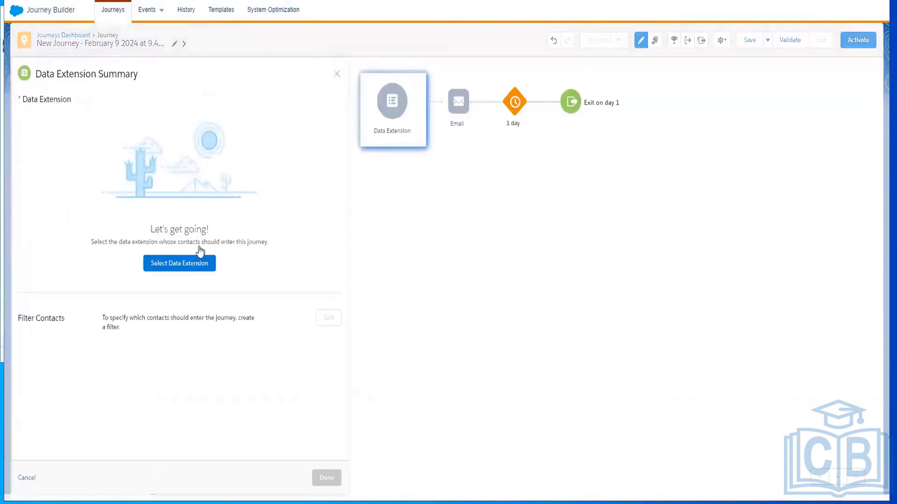
left_click(184, 266)
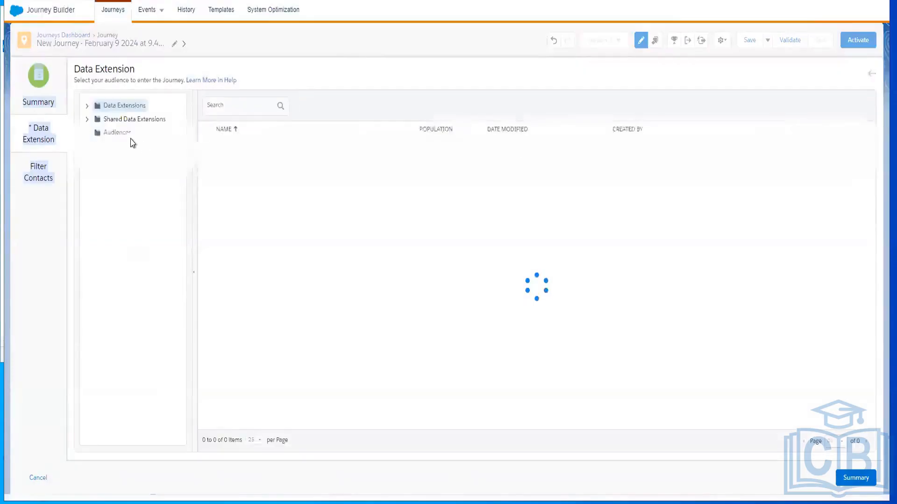
left_click(88, 108)
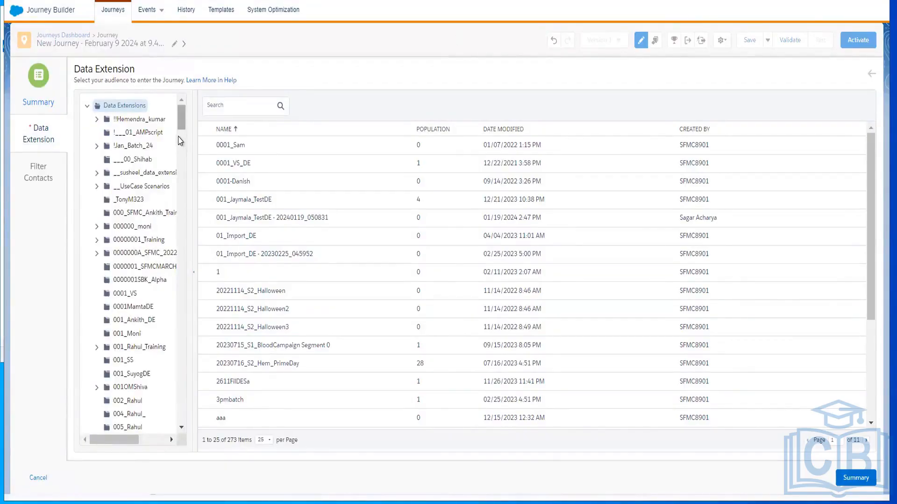
scroll(183, 181, "down", 2)
left_click_drag(183, 182, 158, 189)
left_click(141, 174)
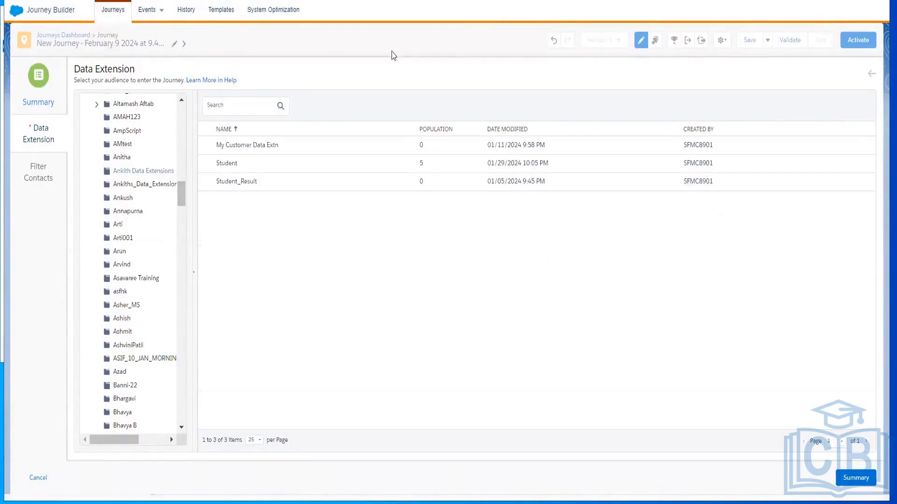
left_click(229, 164)
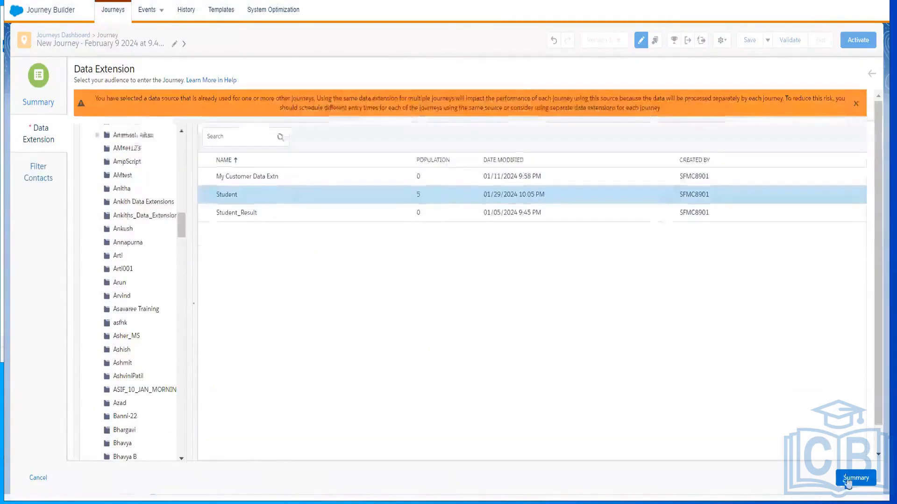
left_click(848, 481)
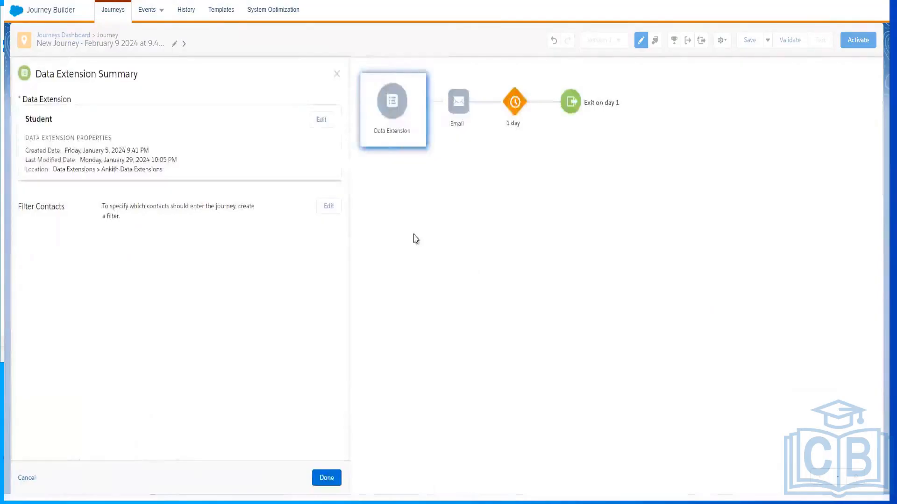
left_click(331, 478)
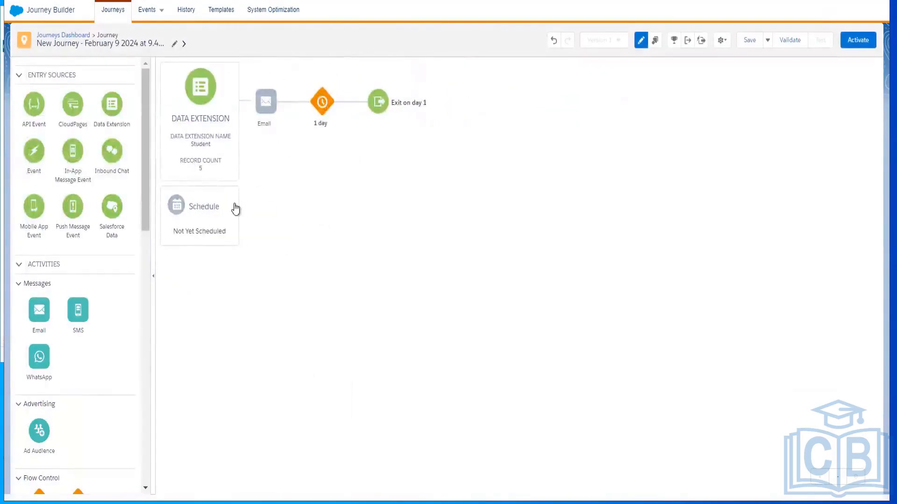
Look at the entry schedule types without choosing one, and delete the Student data extension entry source from the journey
left_click(196, 212)
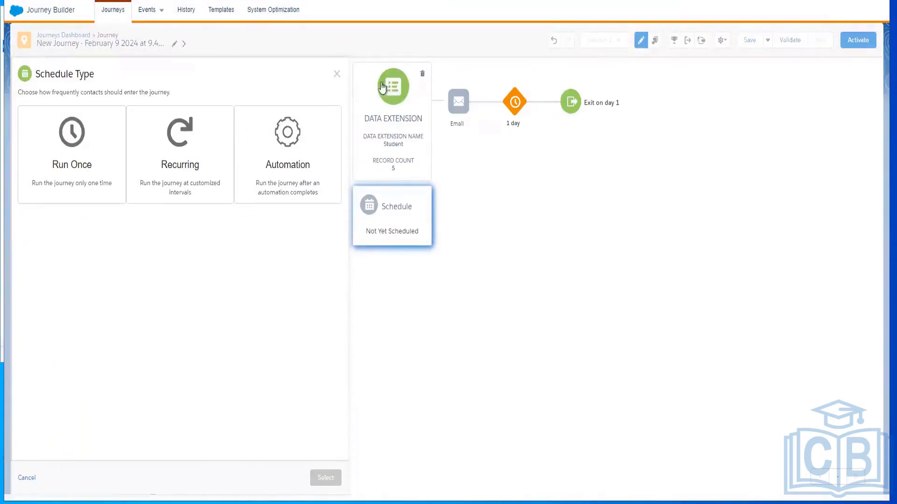
left_click(337, 75)
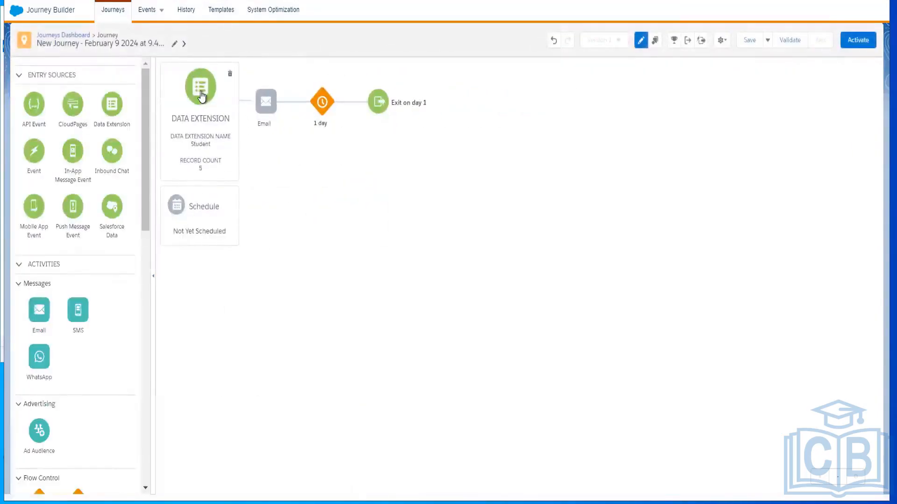
left_click(194, 97)
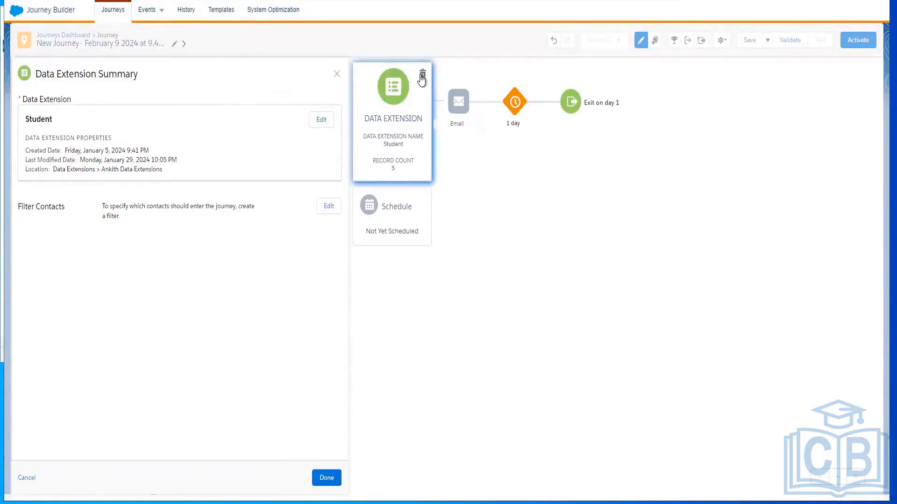
left_click(422, 75)
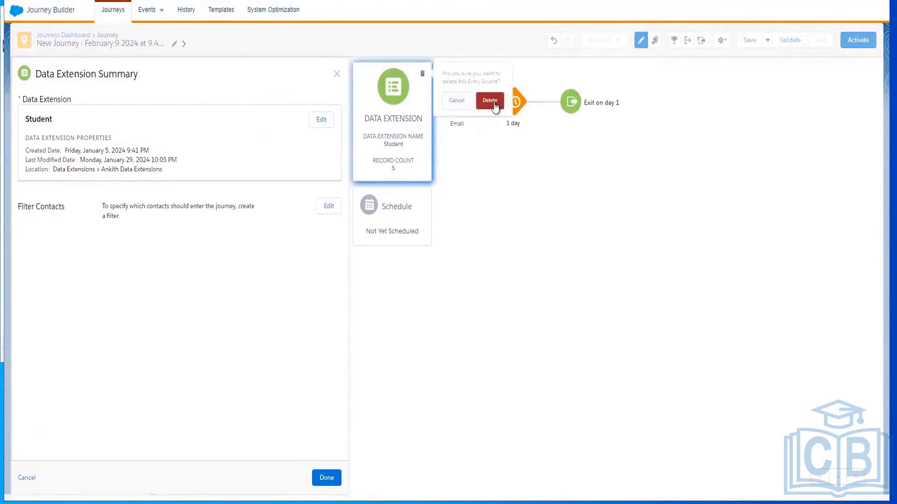
left_click(495, 107)
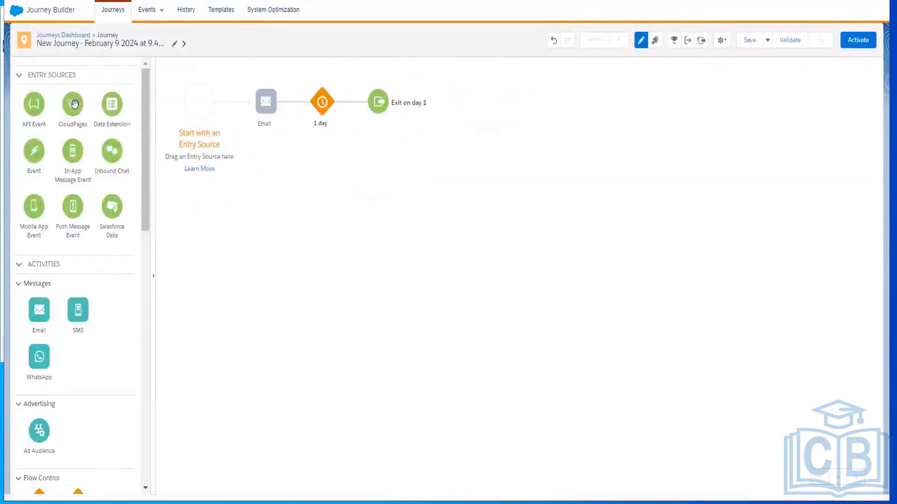
Add a CloudPages entry source to the start of the journey and assign it the Info for Me Smart Capture form
left_click_drag(74, 104, 204, 101)
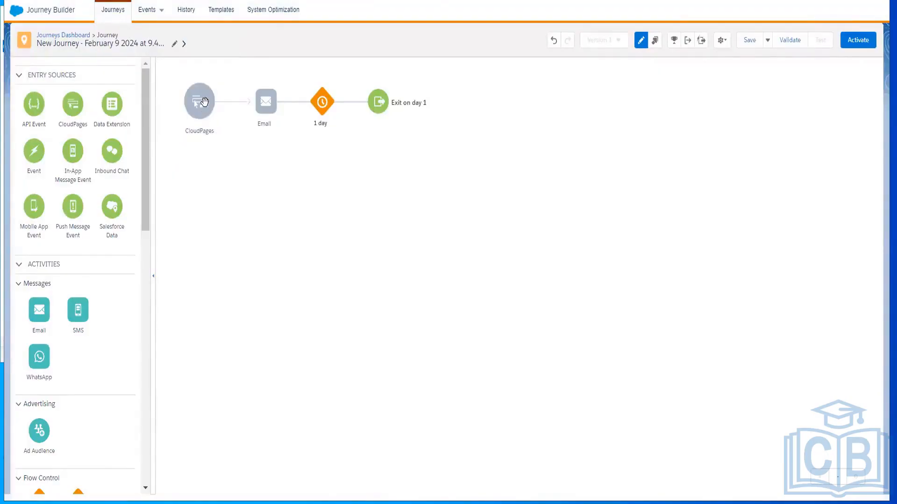
left_click(205, 110)
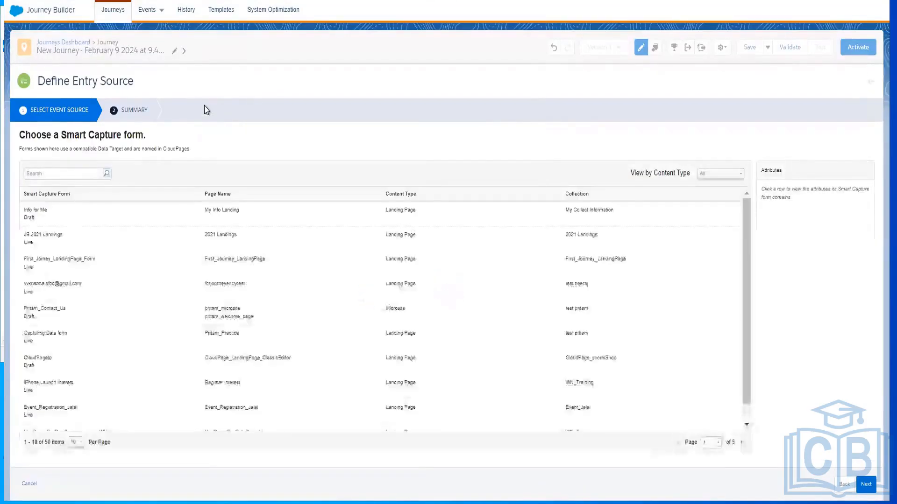
left_click(245, 221)
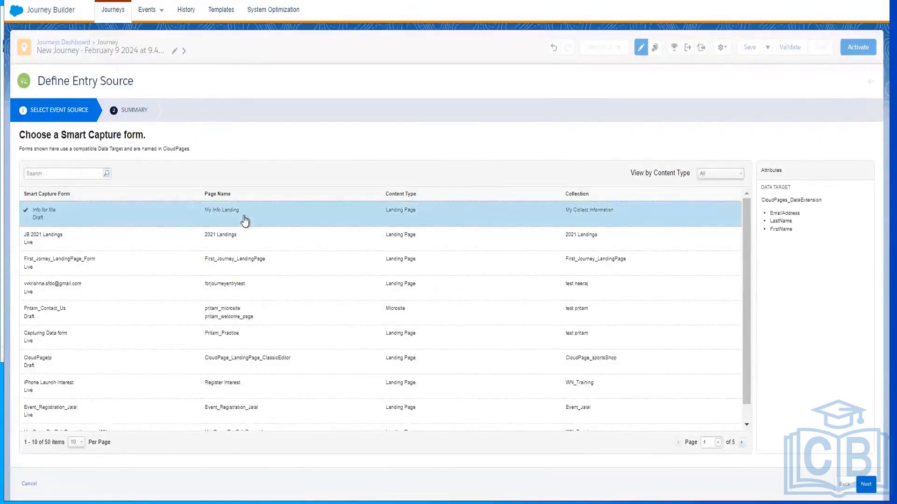
left_click(868, 486)
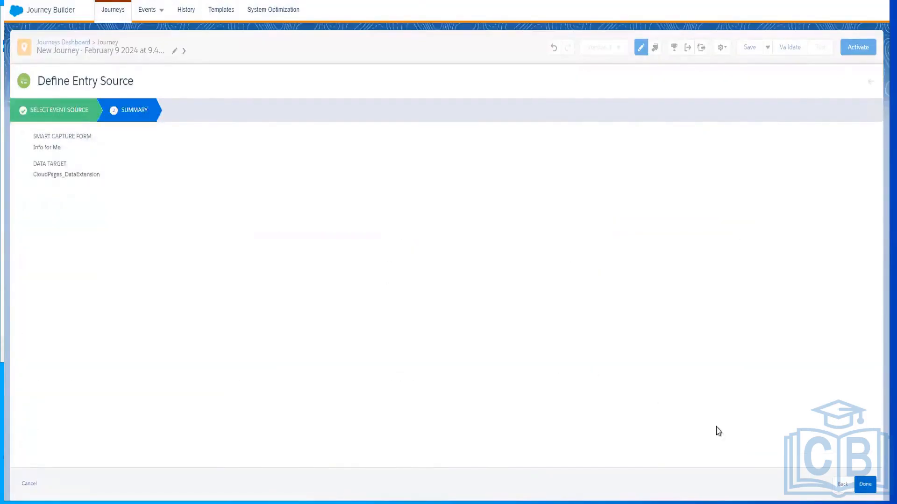
left_click(864, 485)
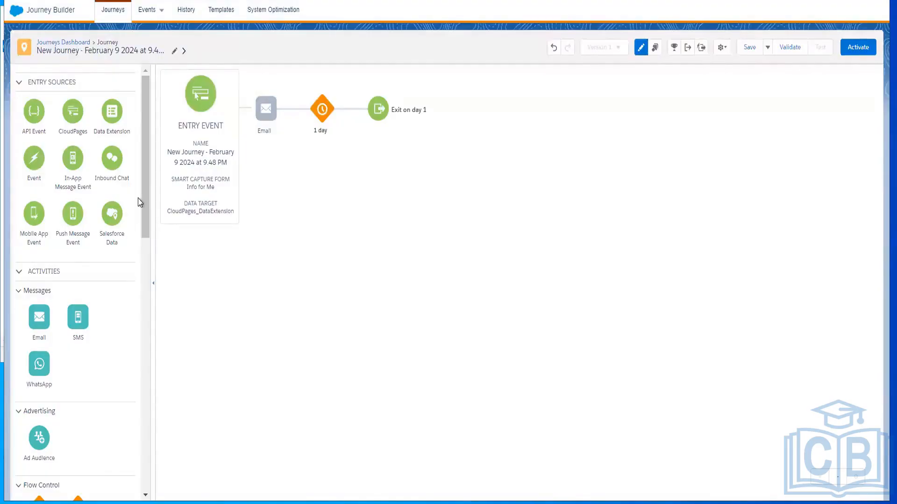
Look through the available messages and flow control activities and open the journey's settings
left_click_drag(144, 198, 144, 236)
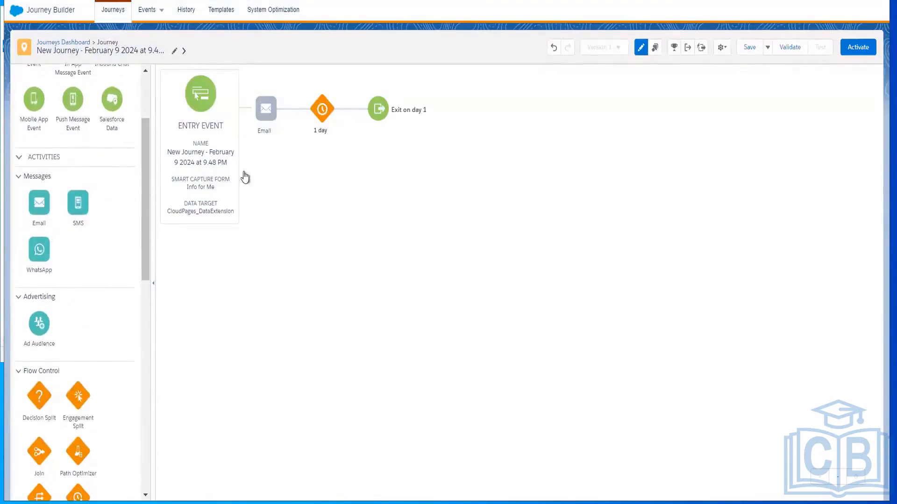
mouse_move(270, 126)
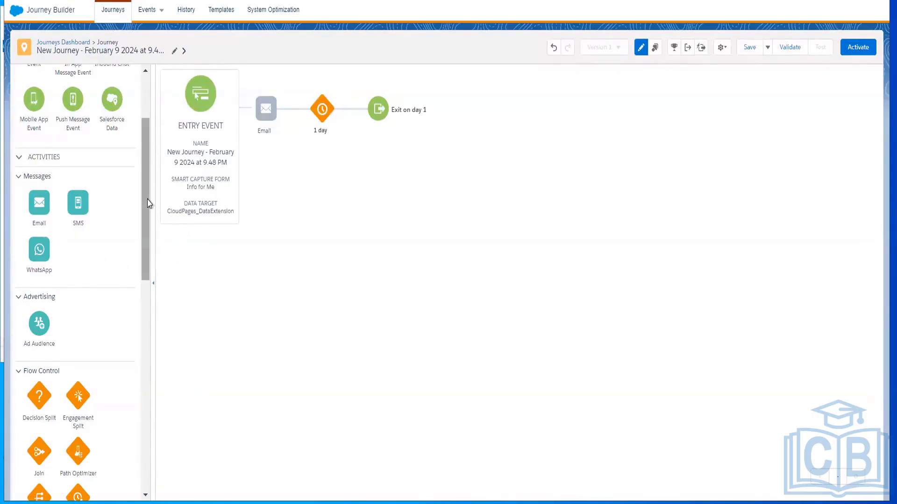
left_click_drag(149, 223, 146, 297)
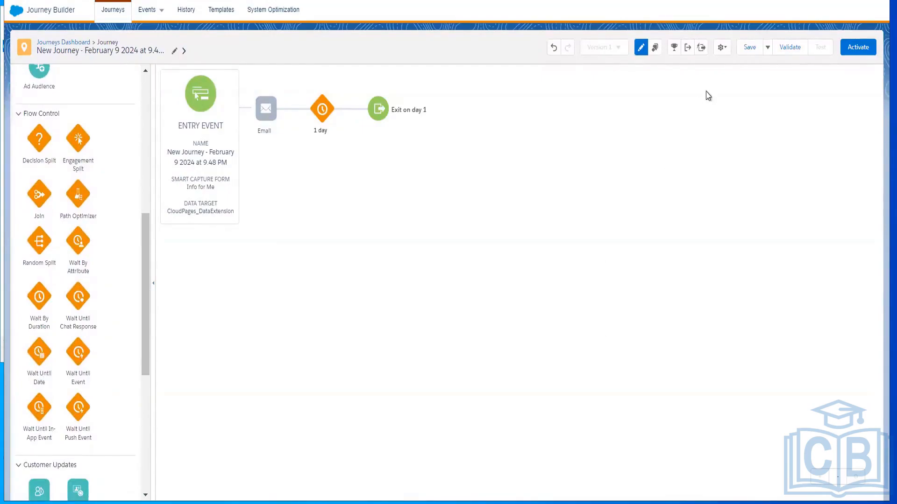
left_click(723, 50)
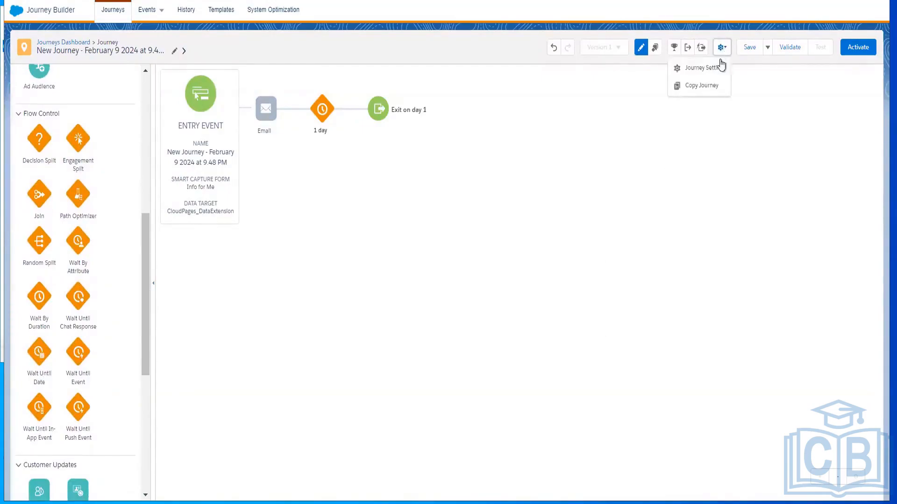
left_click(700, 72)
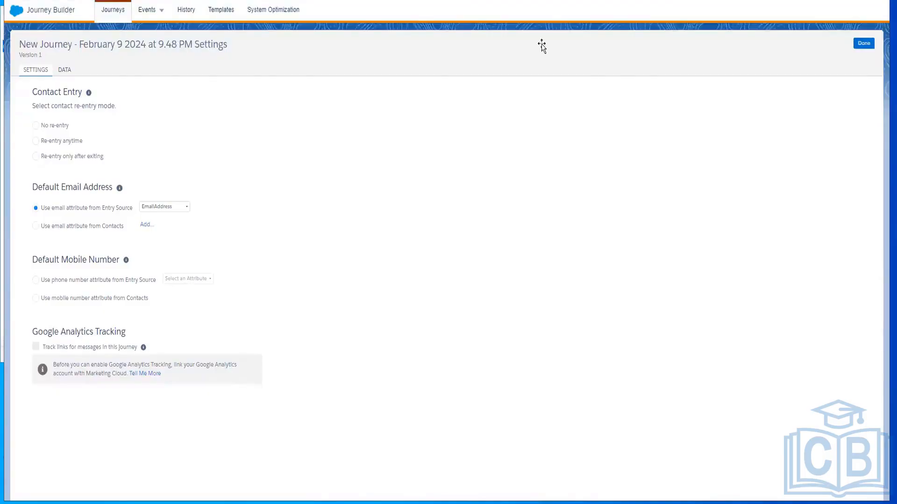
Switch to the SFMC-Master-PPT presentation in PowerPoint and go through the Journey Settings slides up to slide 101
key("alt+Tab")
left_click(73, 254)
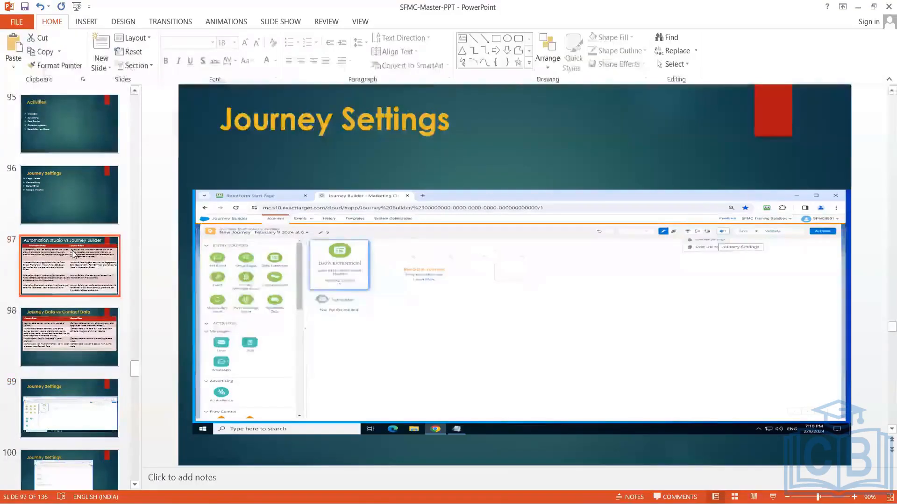
key("Down")
key("Down")
key("Down")
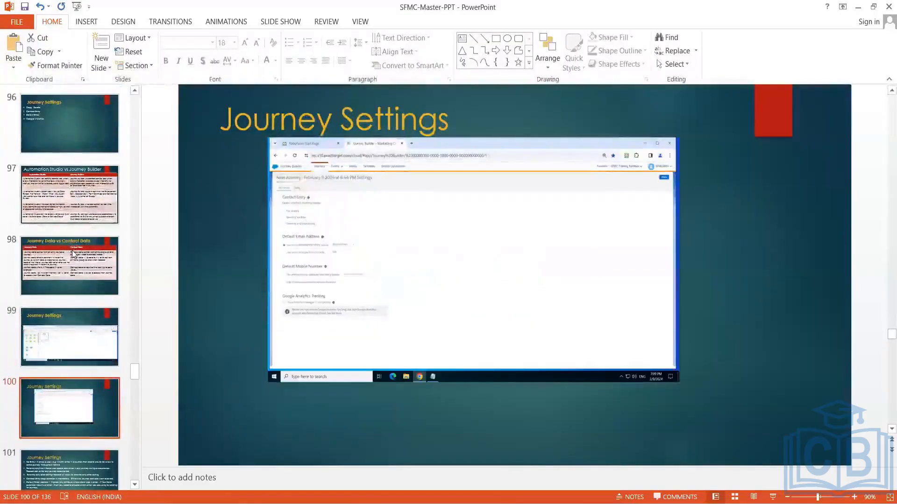
left_click(58, 388)
key("Down")
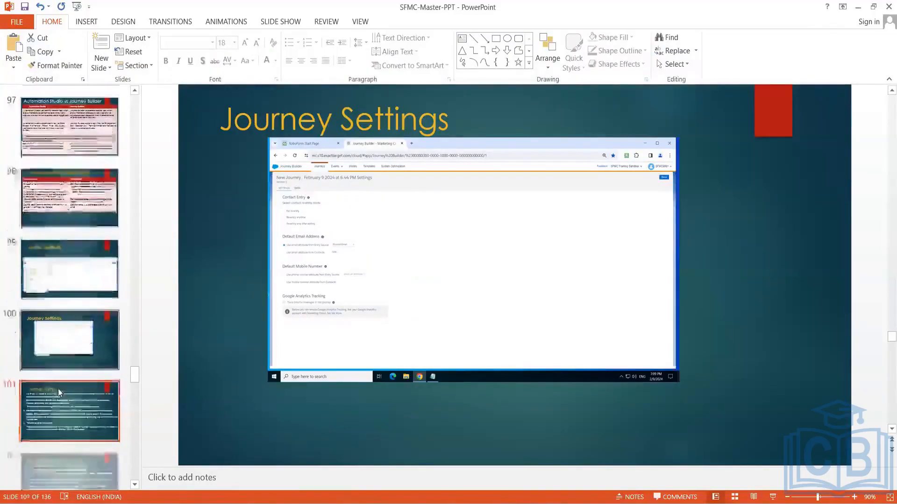
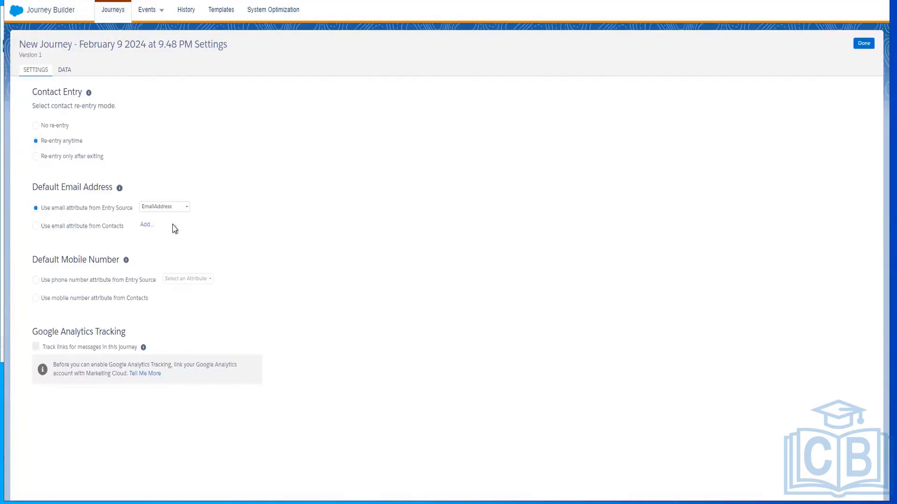
Check the default email attribute choices for the current journey, and create a new Multi-Step Journey from the Journeys Dashboard
left_click(175, 209)
left_click(157, 230)
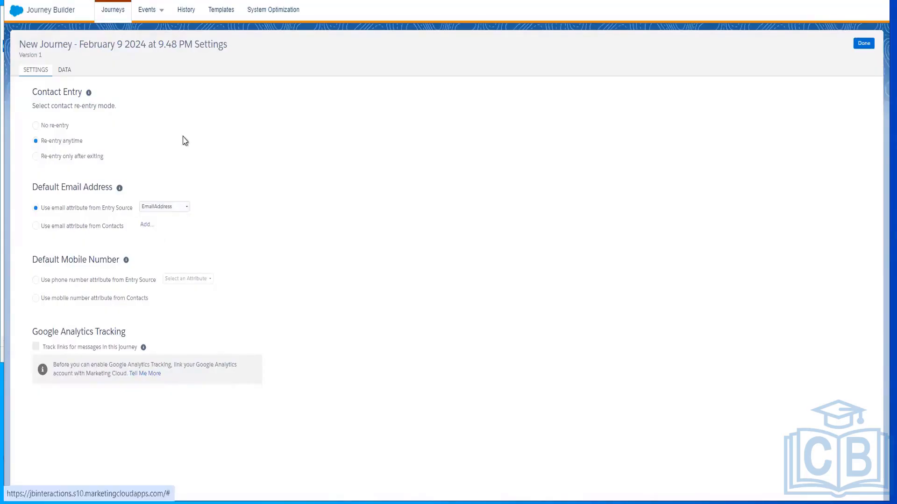
left_click(21, 12)
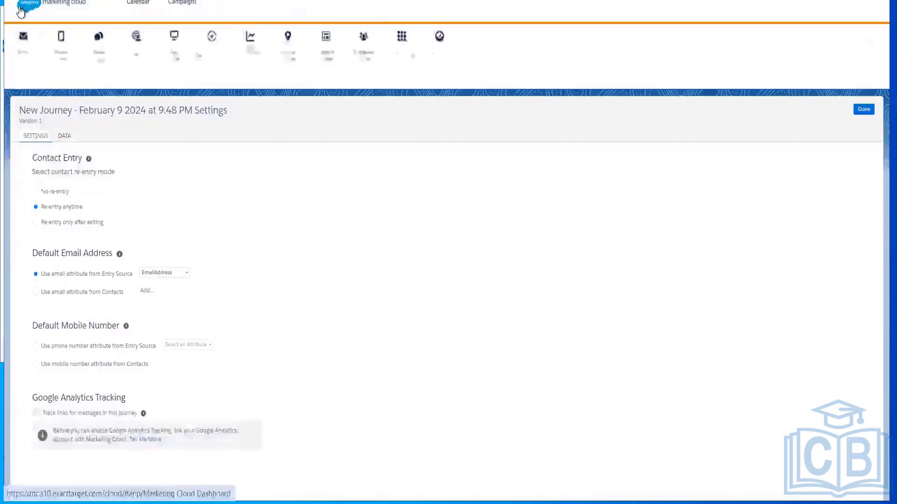
mouse_move(291, 75)
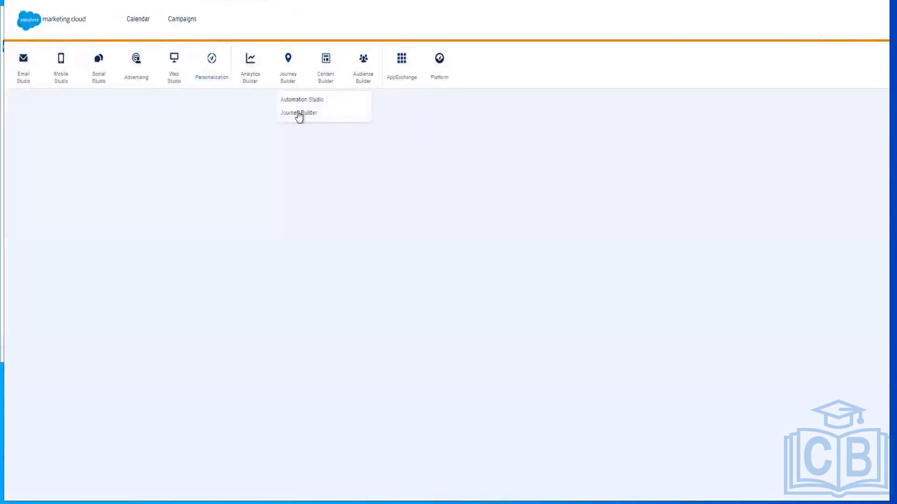
left_click(299, 113)
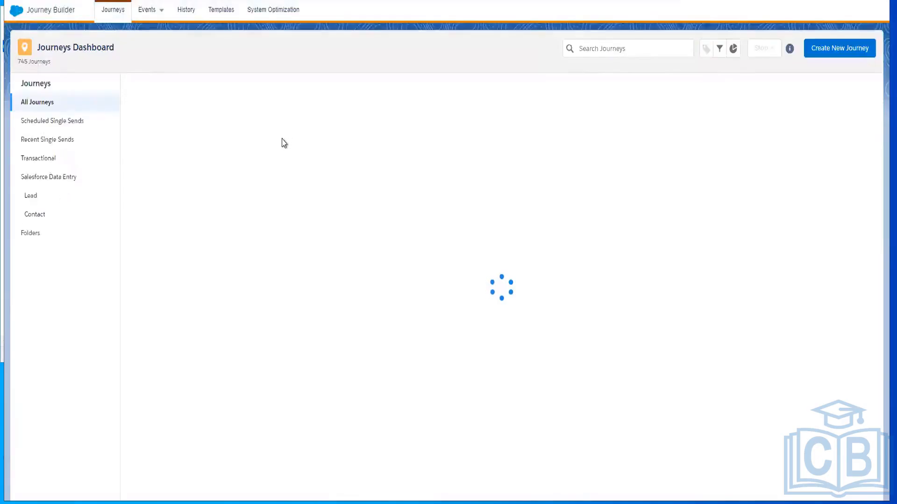
left_click(835, 50)
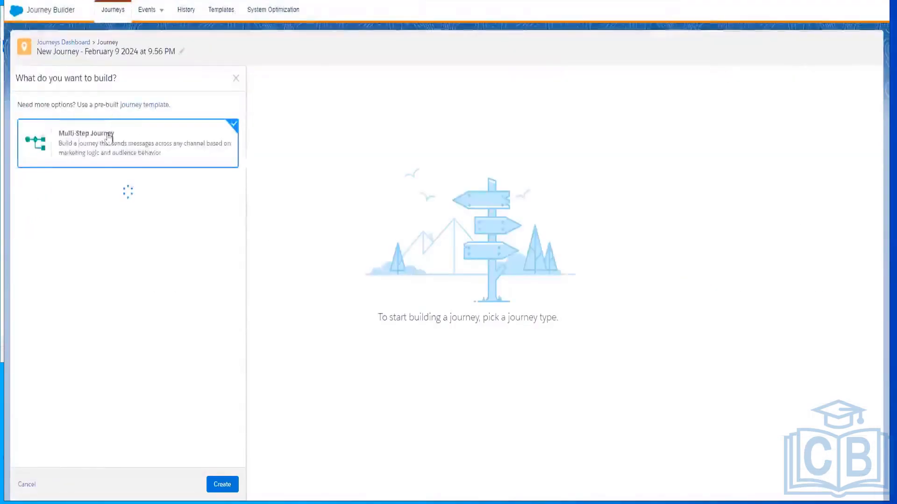
left_click(222, 485)
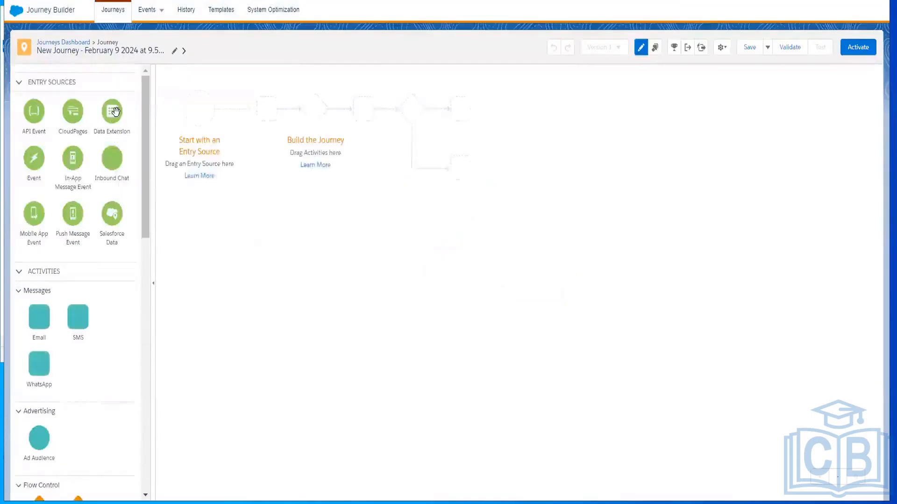
Add a Data Extension entry source to the start of the journey and assign it the Student data extension
left_click_drag(115, 111, 200, 108)
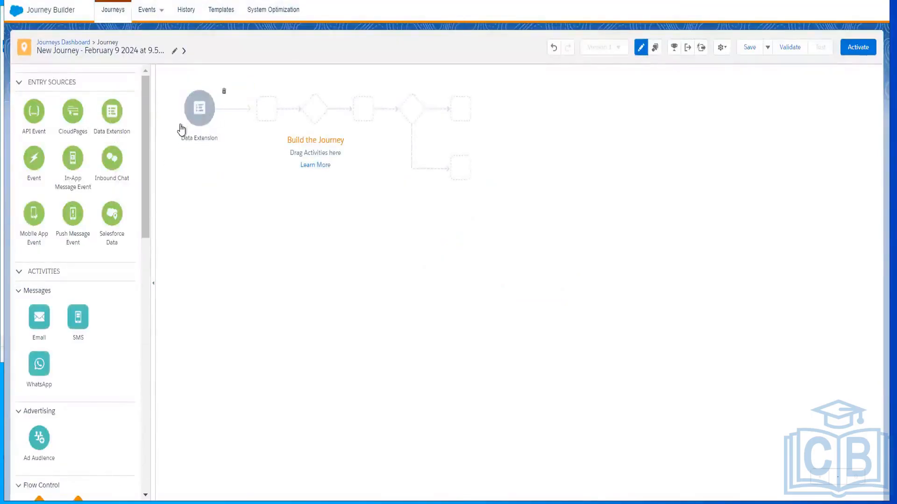
left_click(200, 112)
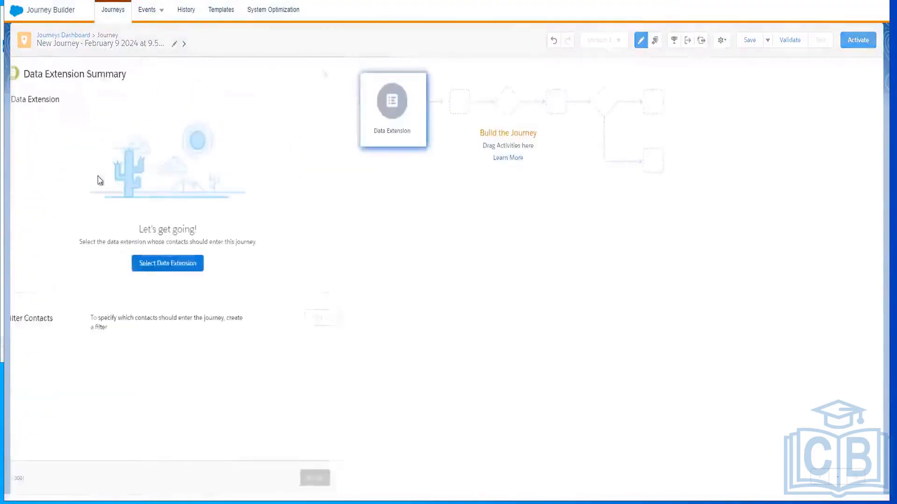
left_click(173, 264)
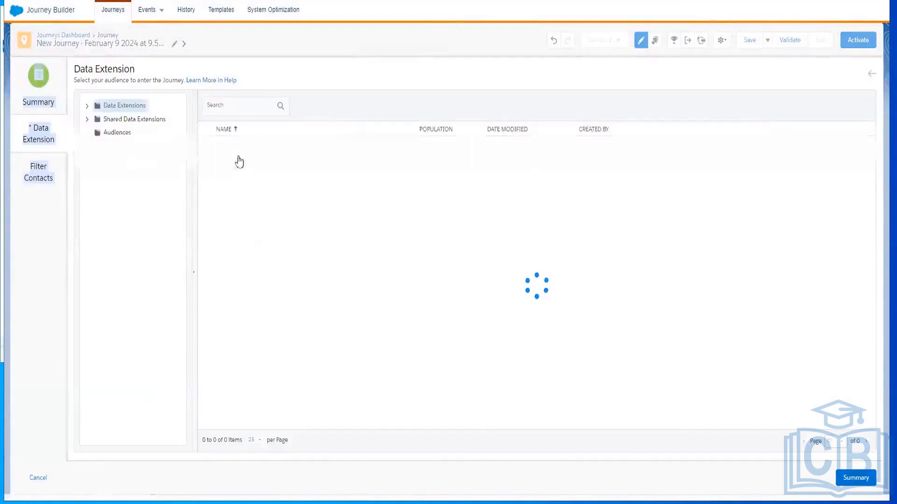
left_click(88, 106)
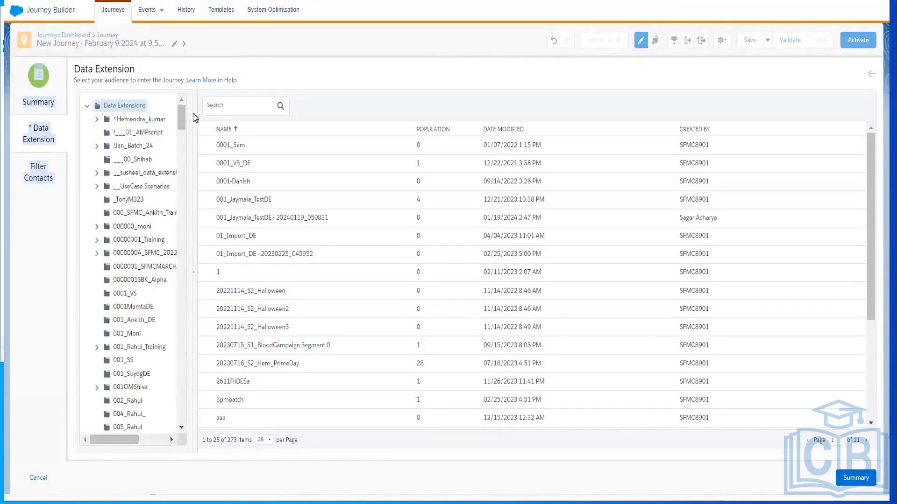
left_click_drag(181, 114, 184, 181)
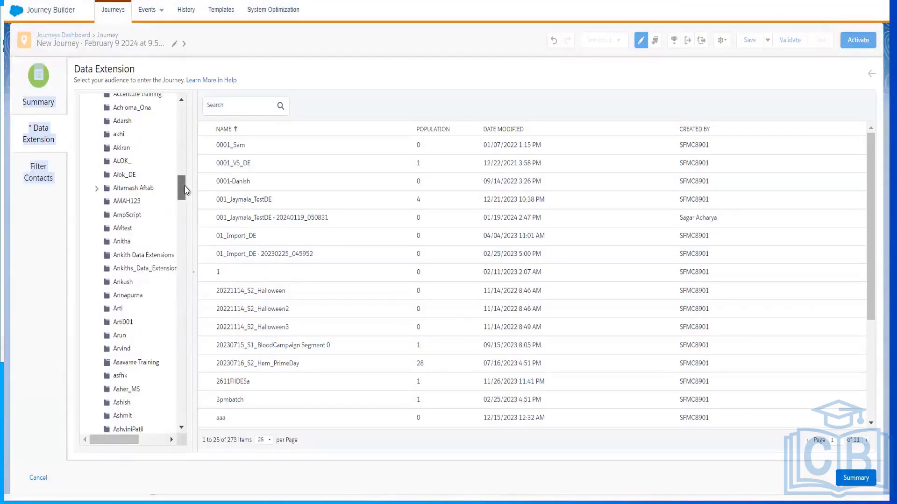
left_click(128, 249)
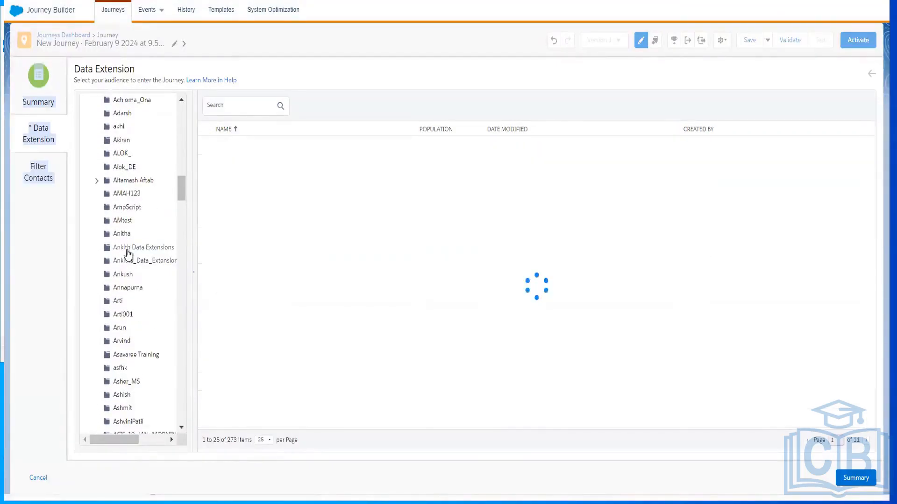
left_click(299, 164)
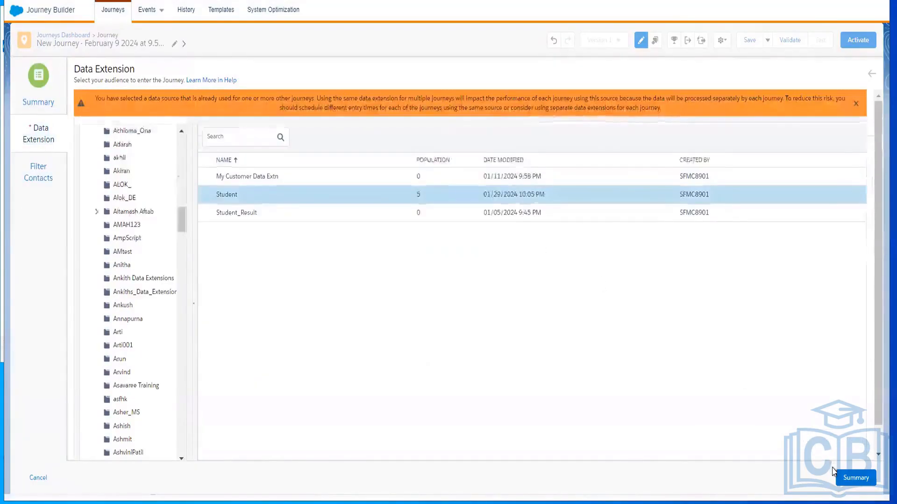
left_click(855, 478)
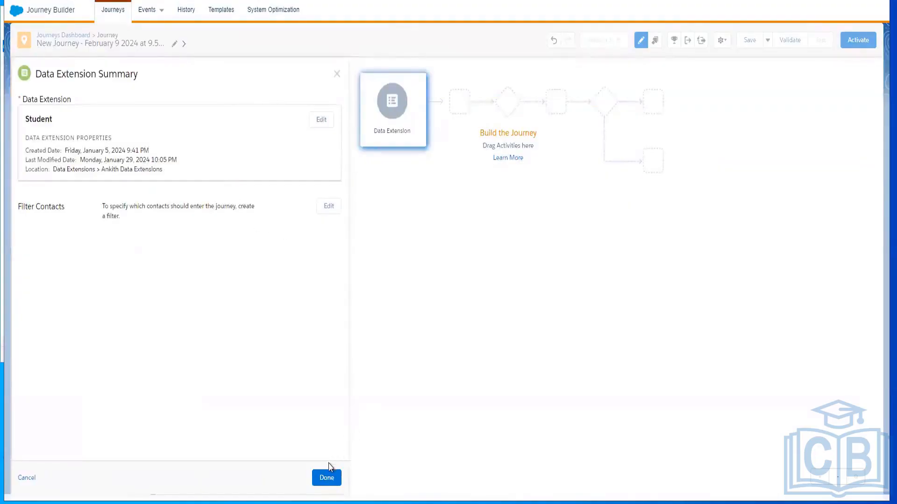
left_click(326, 478)
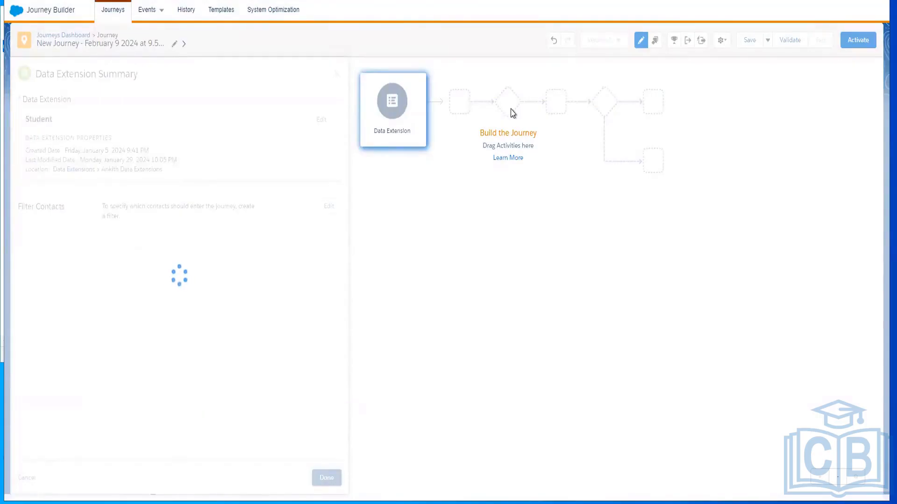
Open the new journey's settings and set the default email address to the Student Email attribute from the entry source
left_click(727, 42)
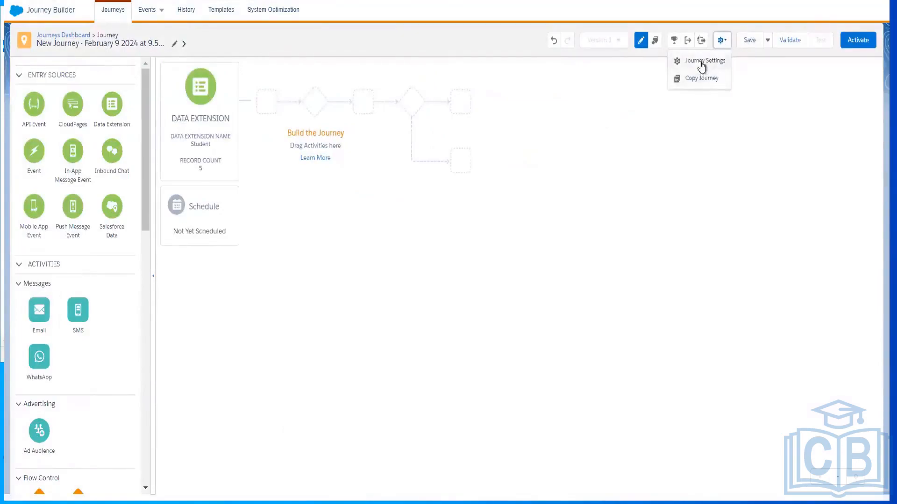
left_click(702, 63)
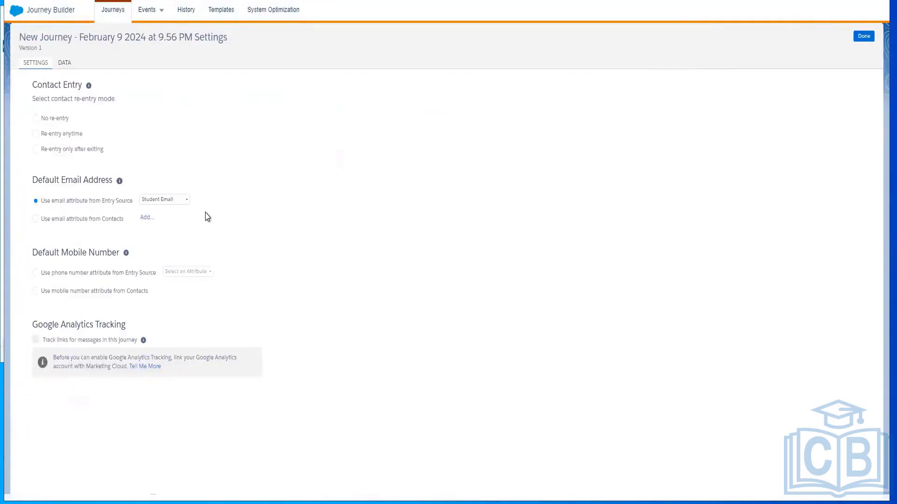
left_click(176, 205)
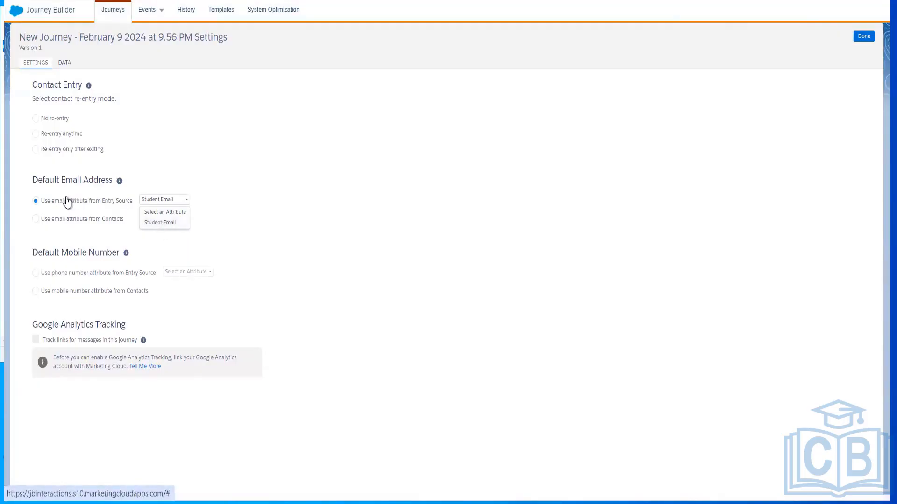
left_click(166, 223)
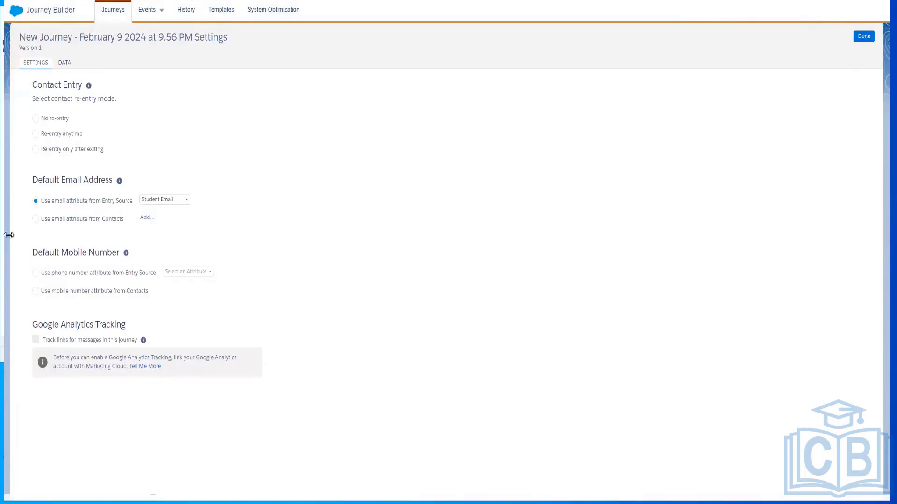
Browse the email attributes available from Contacts for the default email address, and return to using the email attribute from the entry source
left_click(36, 222)
left_click(146, 217)
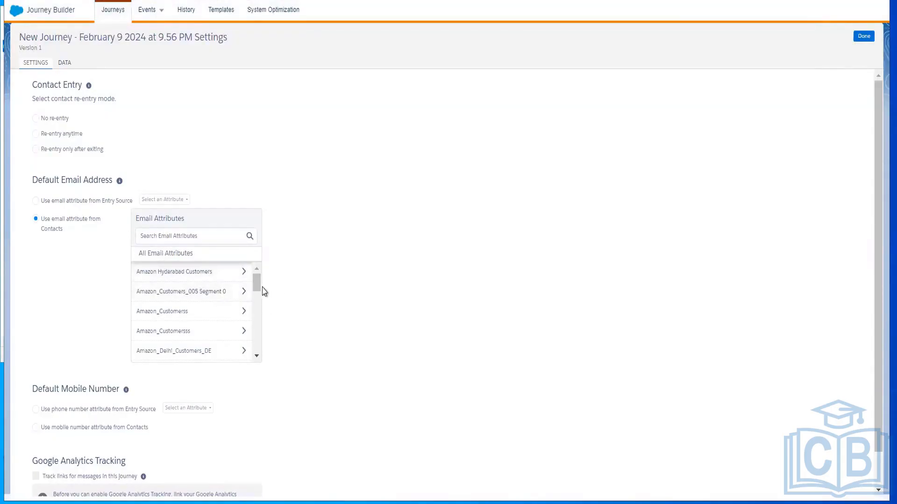
scroll(254, 318, "down", 5)
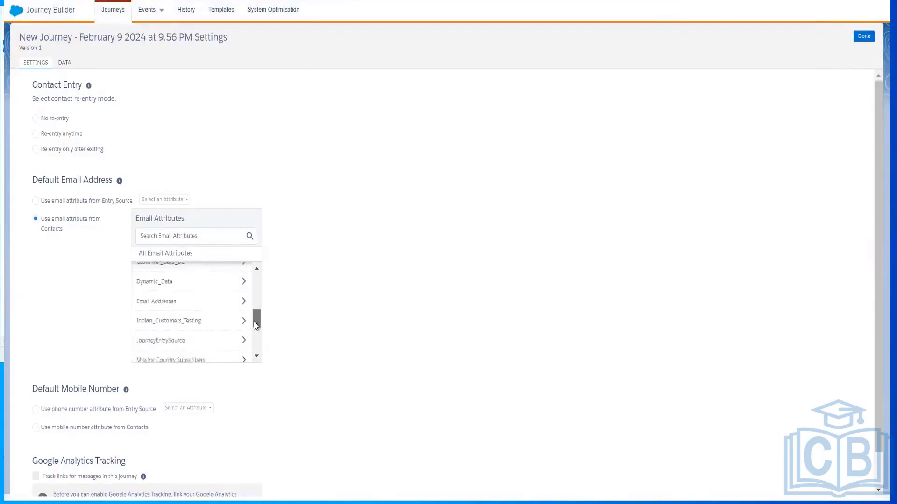
scroll(255, 342, "down", 3)
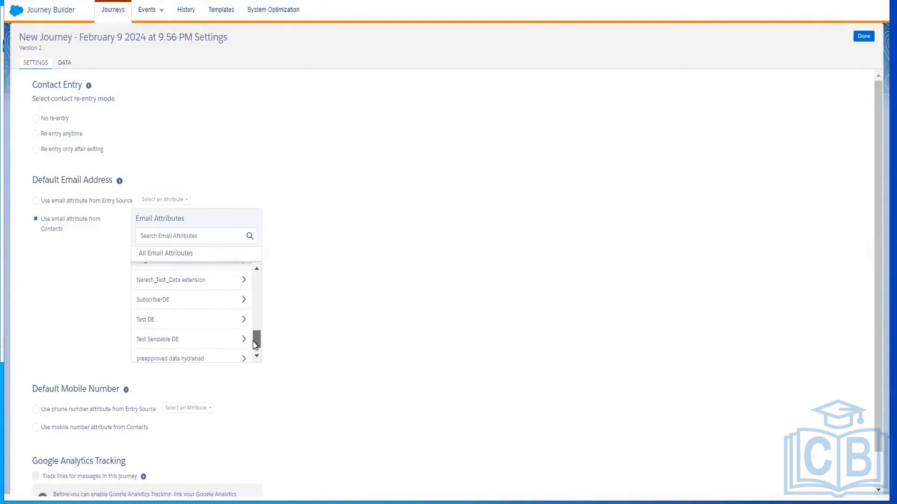
left_click_drag(254, 345, 256, 246)
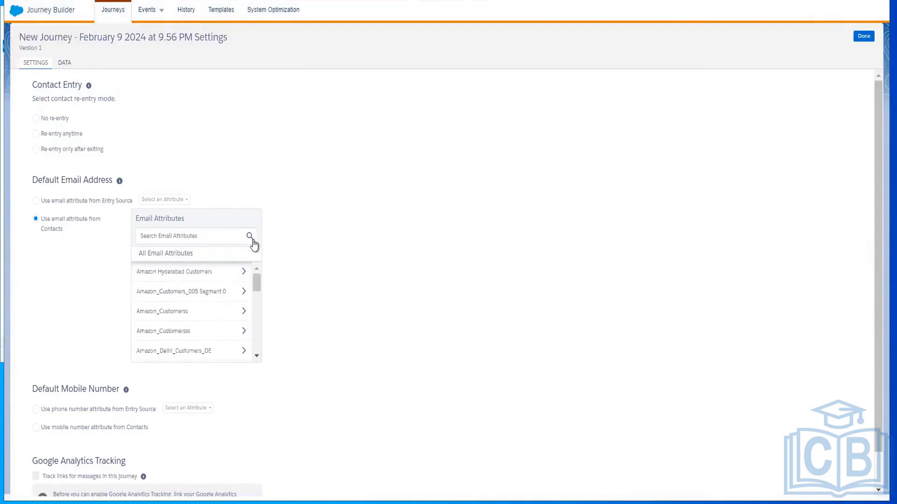
double_click(181, 255)
left_click(95, 227)
left_click(36, 201)
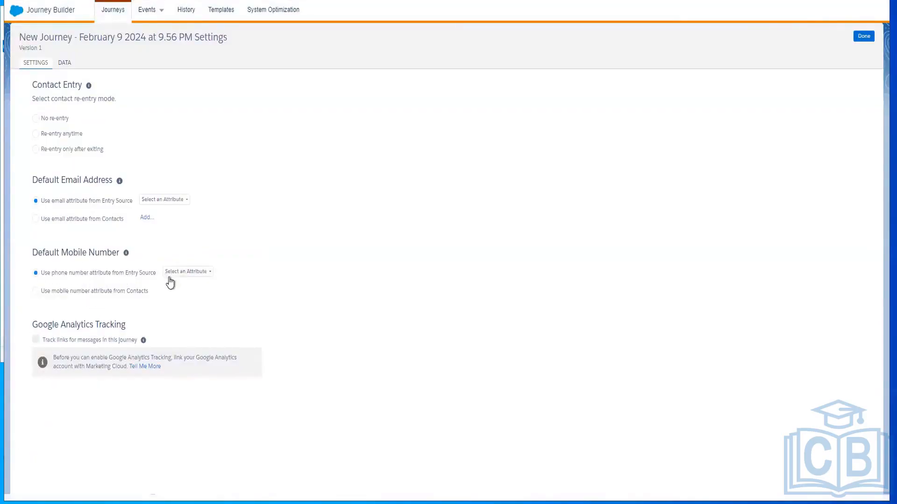
Check the entry source's email and phone attribute choices, and set the default mobile number to use the phone number attribute from the entry source
left_click(194, 275)
left_click(172, 202)
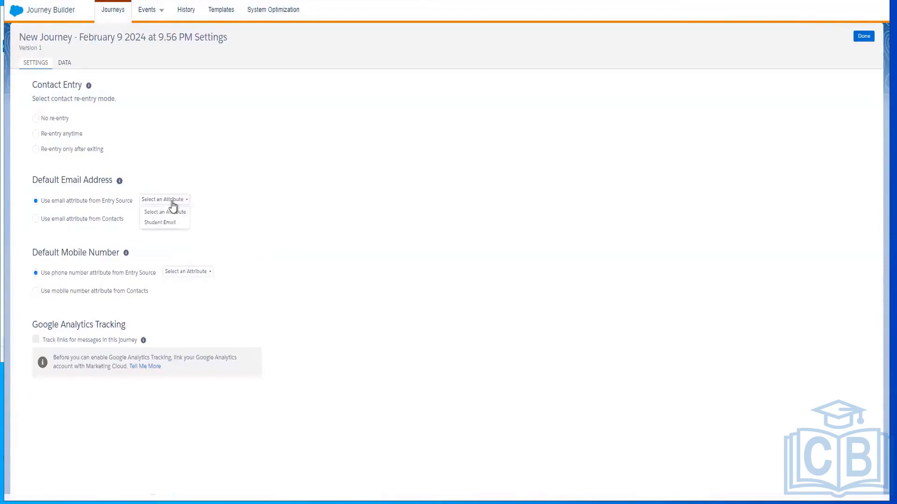
left_click(187, 275)
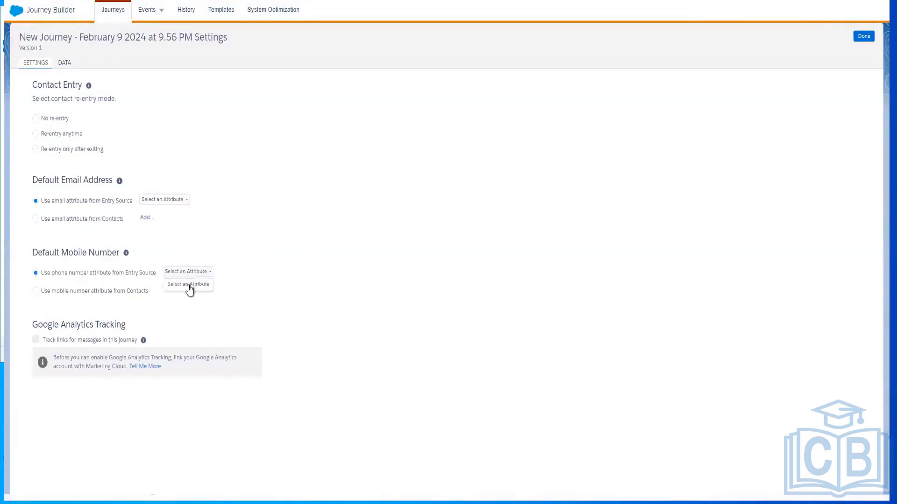
left_click(36, 291)
left_click(40, 274)
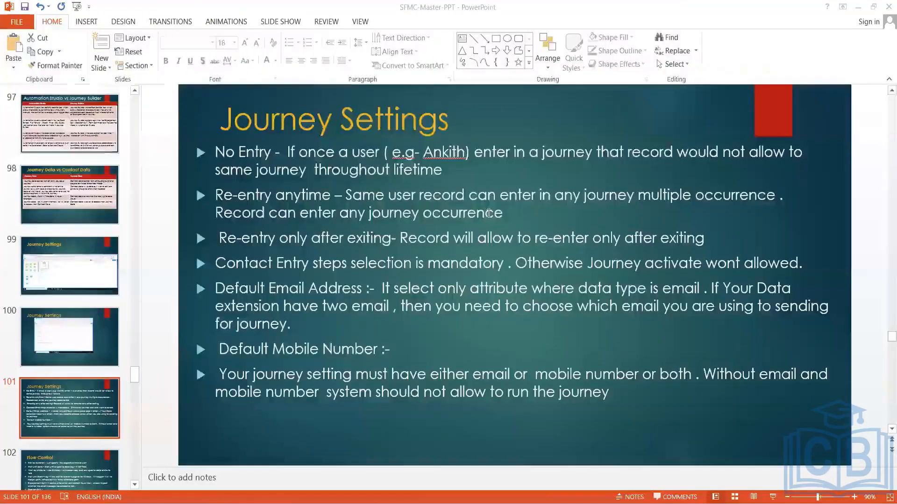
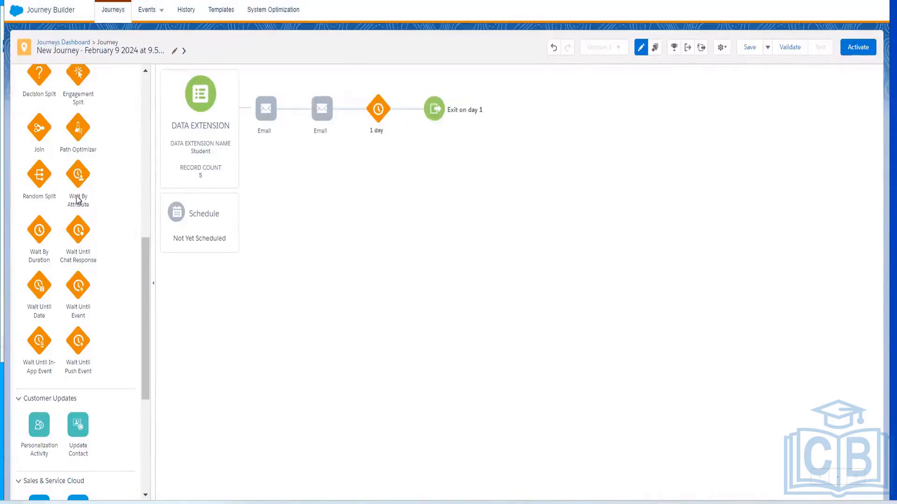
Insert a Wait By Attribute activity between the two emails and open its date-based attribute selection
left_click_drag(78, 181, 299, 126)
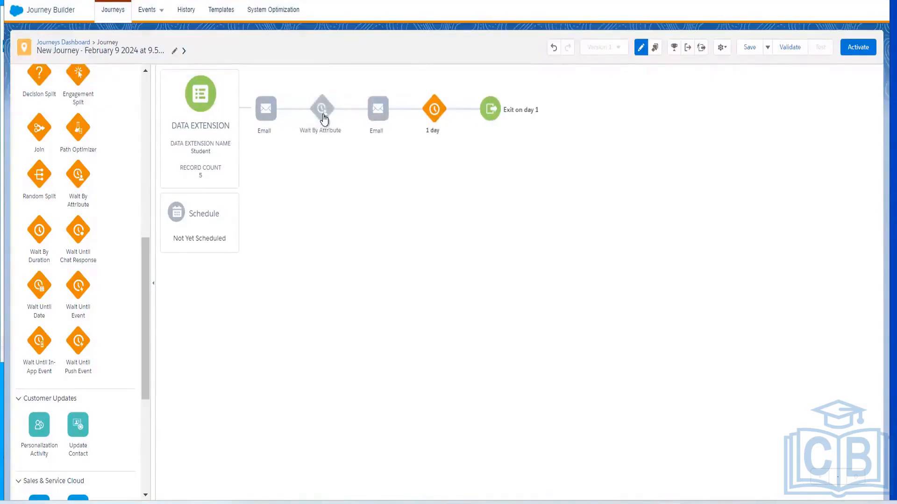
left_click(326, 106)
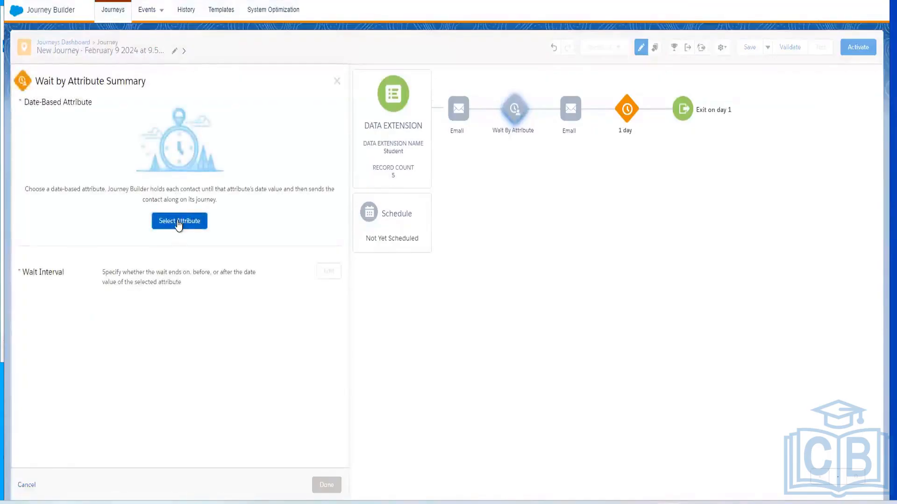
left_click(180, 221)
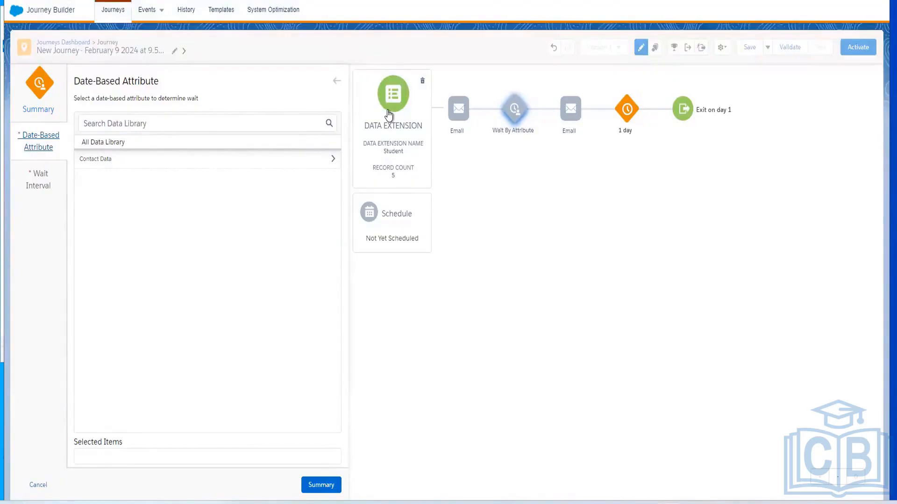
Browse Contact Data and its AbcPurchaseOrderCD group for a date-based attribute, and return to the wait summary without selecting one
left_click(133, 161)
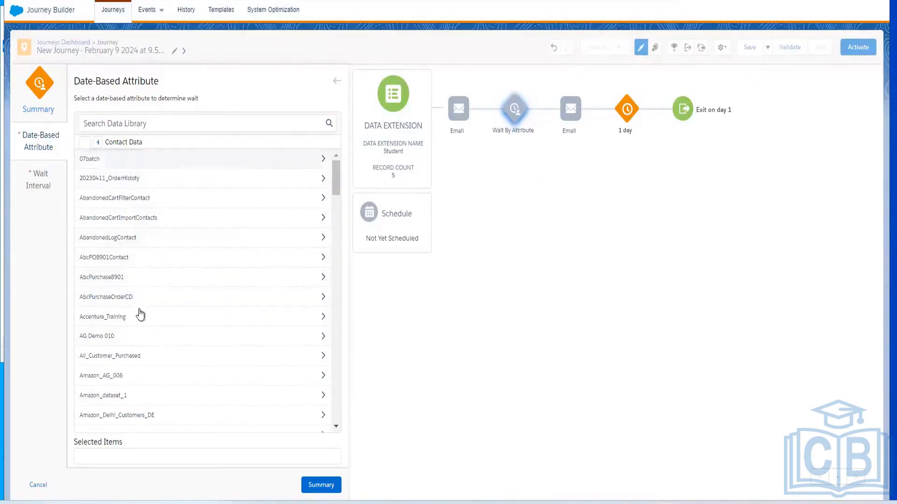
left_click(128, 293)
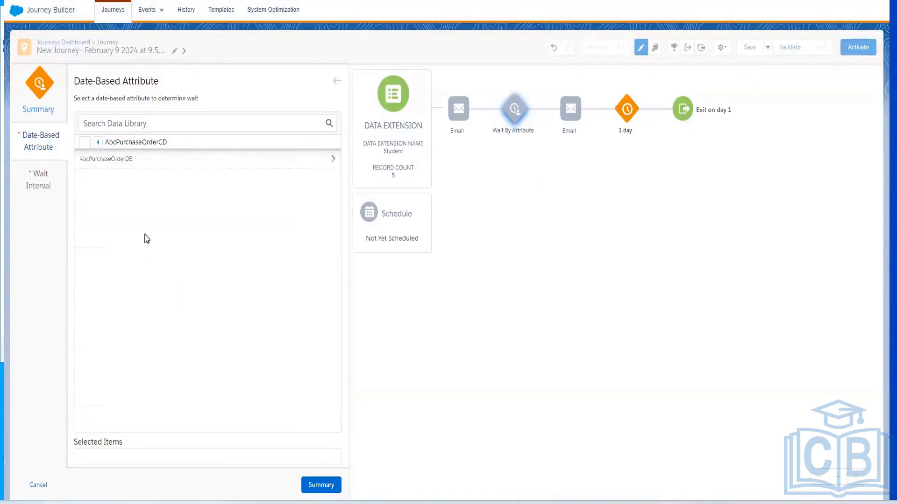
left_click(98, 143)
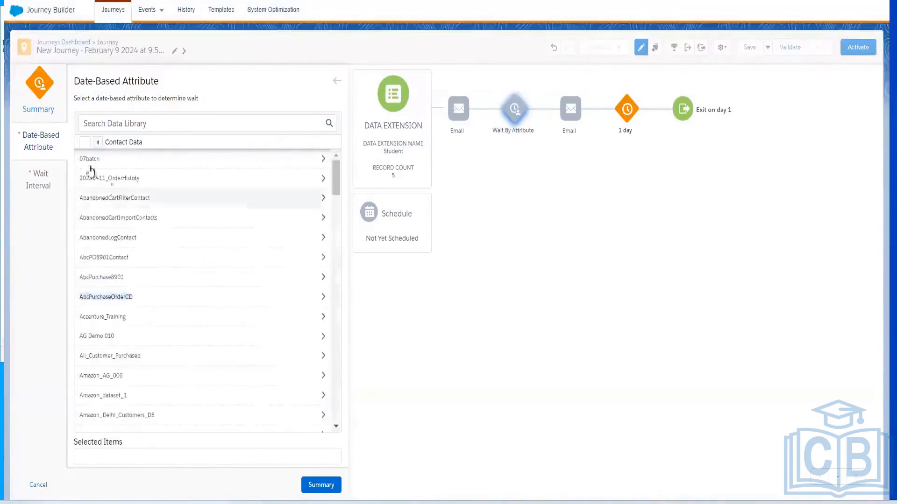
double_click(45, 146)
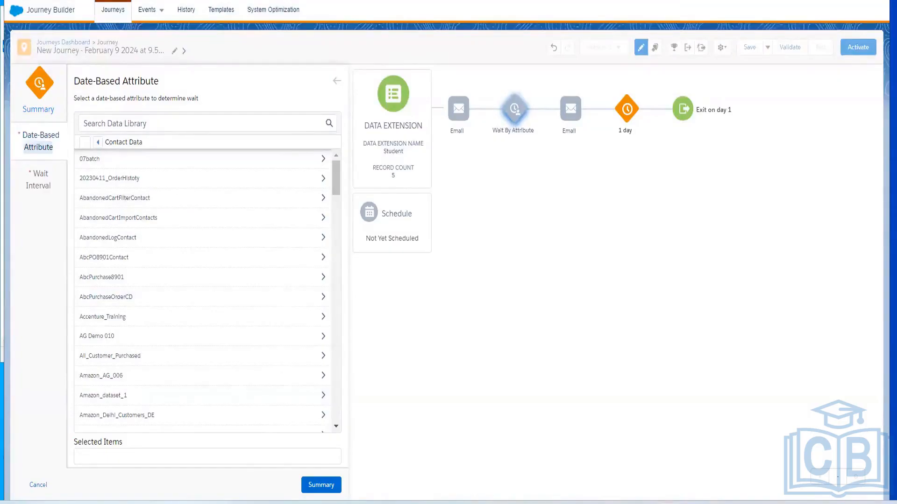
left_click(337, 81)
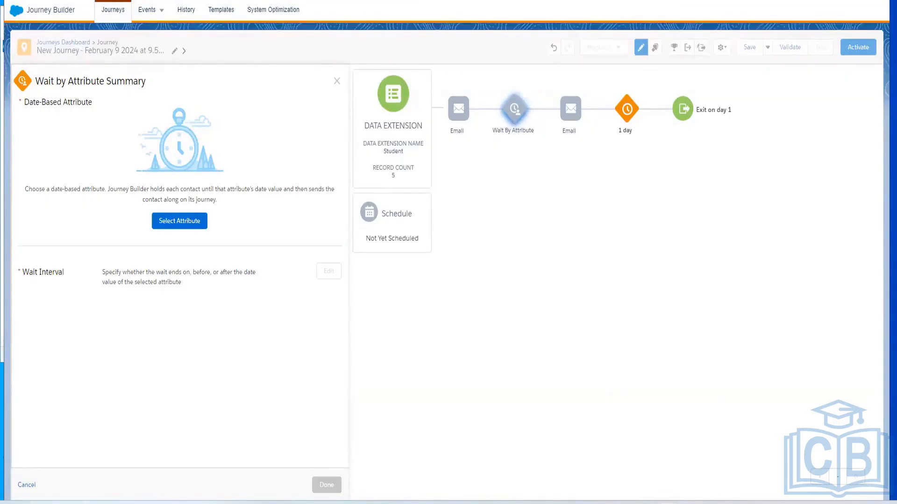
Switch to PowerPoint to review the Flow Control slide, and return to Journey Builder
mouse_move(643, 503)
left_click(642, 503)
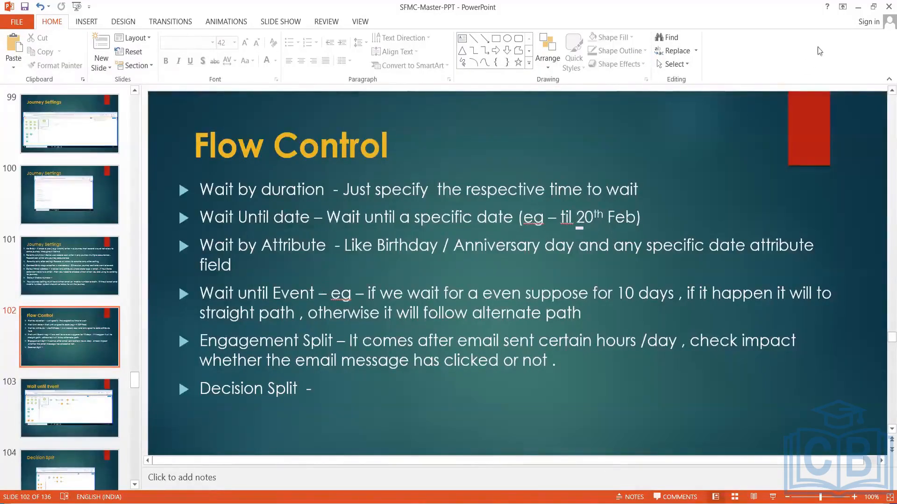
left_click(860, 6)
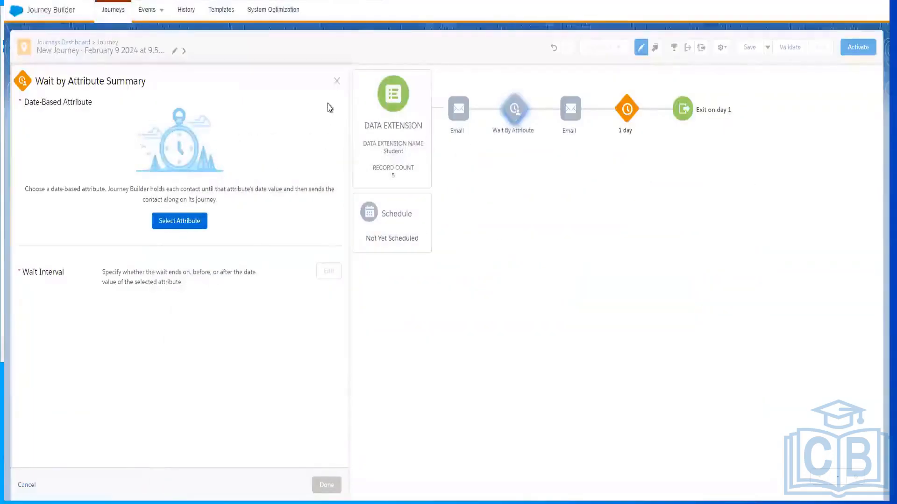
Discard the Wait By Attribute configuration changes and delete the activity from the journey
left_click(337, 84)
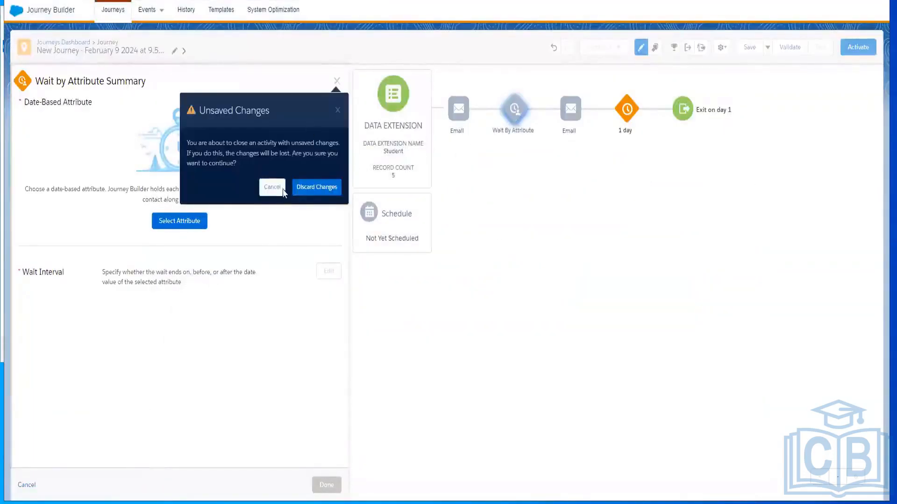
left_click(312, 189)
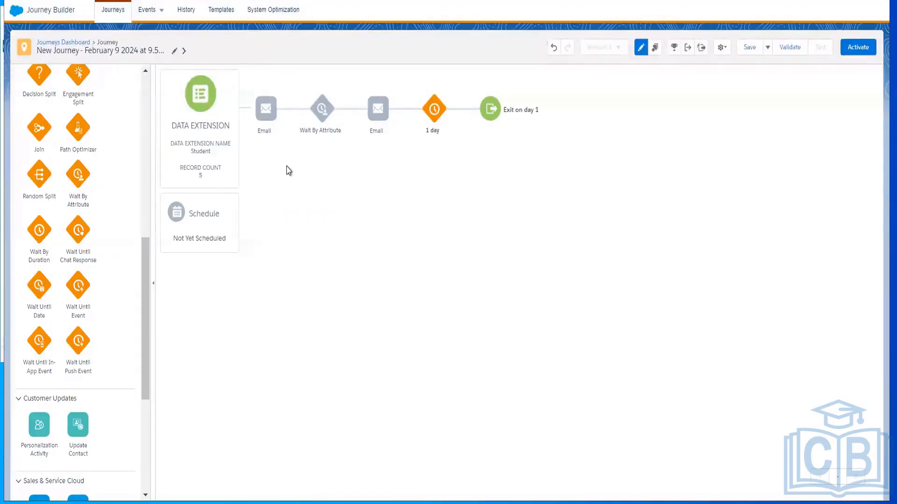
left_click(319, 111)
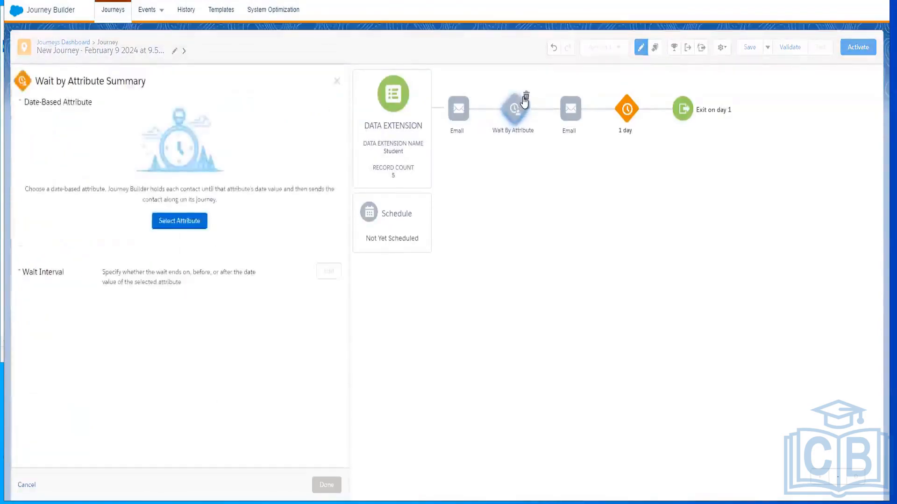
left_click(525, 96)
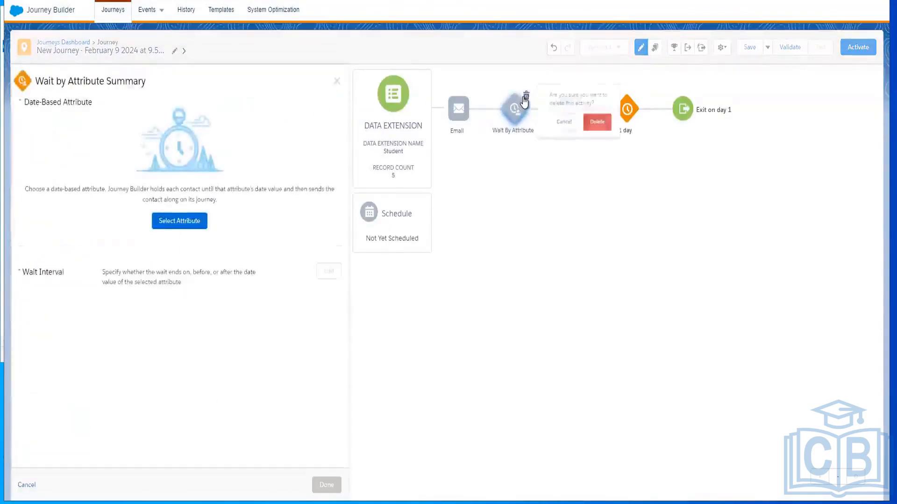
left_click(598, 125)
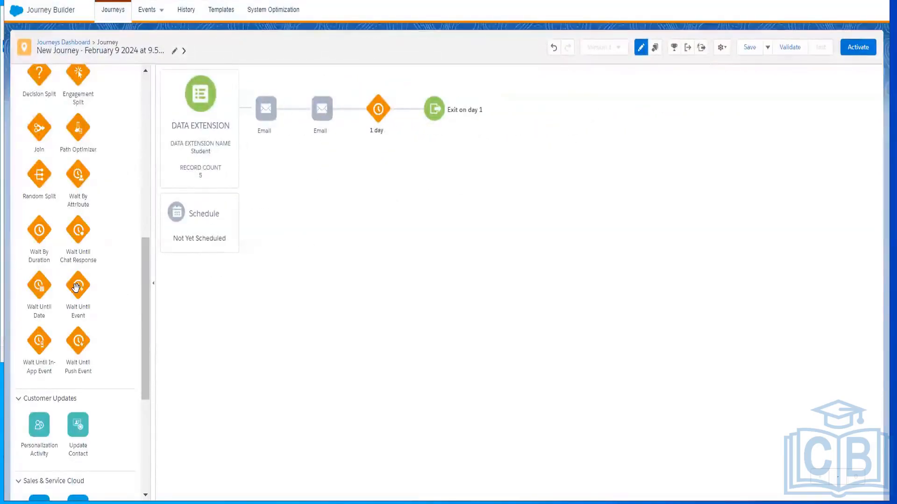
Insert a Wait Until Event activity between the two emails and open its data extension setting
left_click_drag(78, 286, 307, 115)
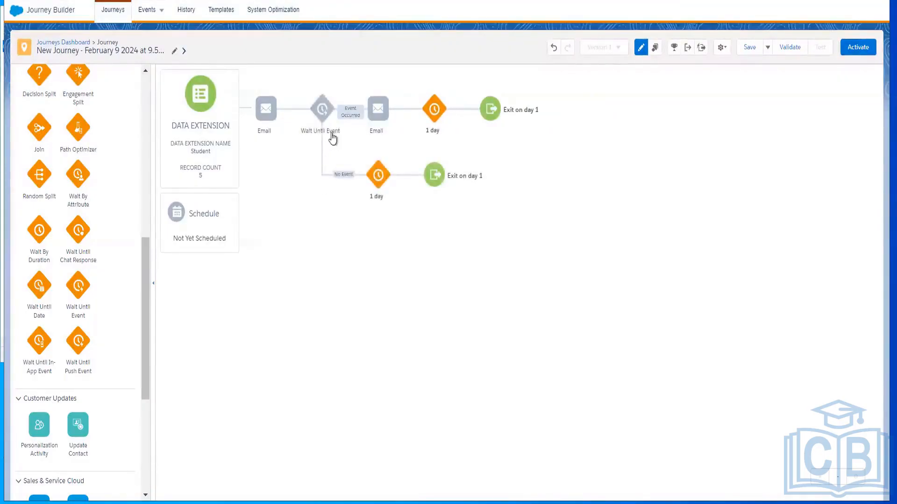
left_click(323, 111)
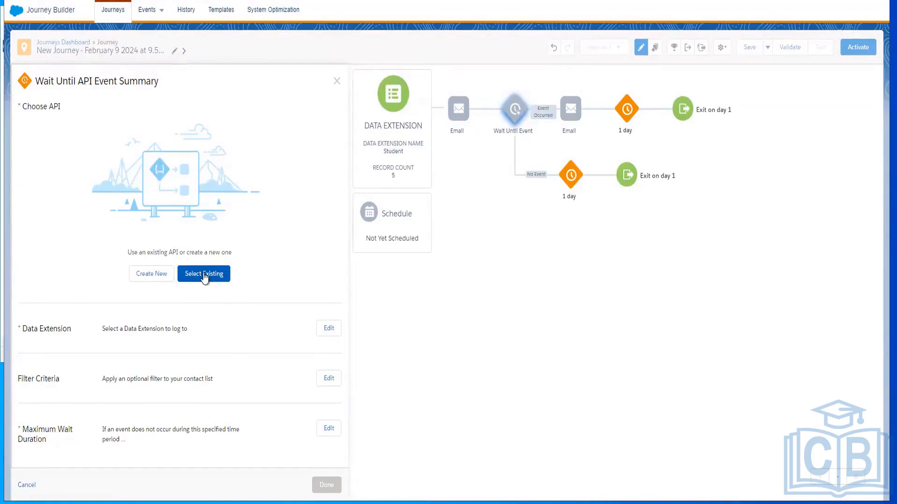
left_click(327, 332)
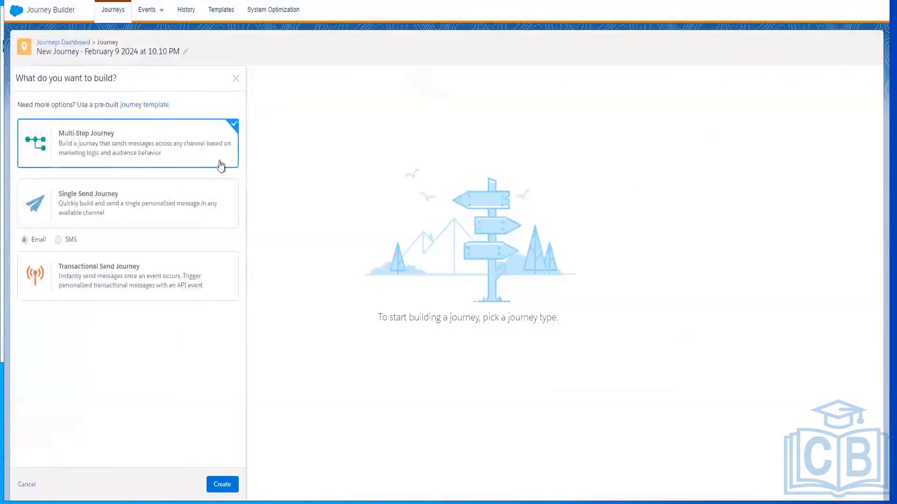
Create a new multi-step journey with a Data Extension entry source followed by two Email activities
left_click(222, 484)
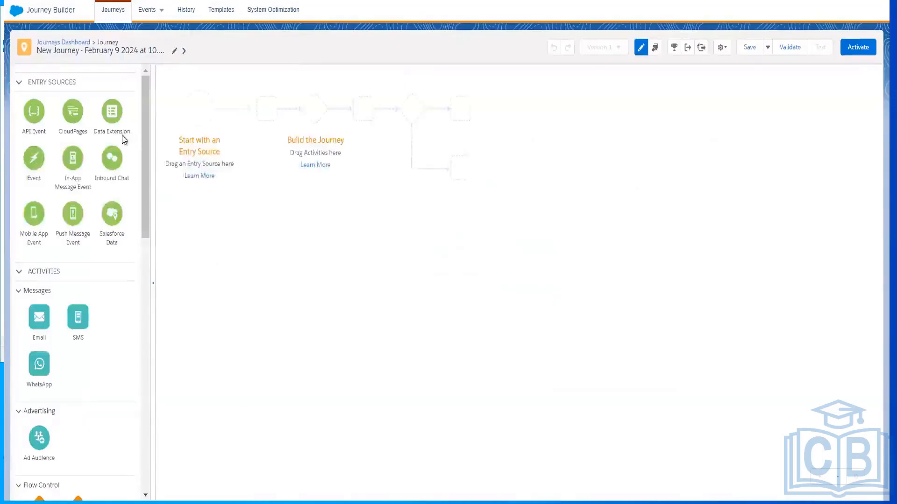
left_click_drag(113, 111, 201, 114)
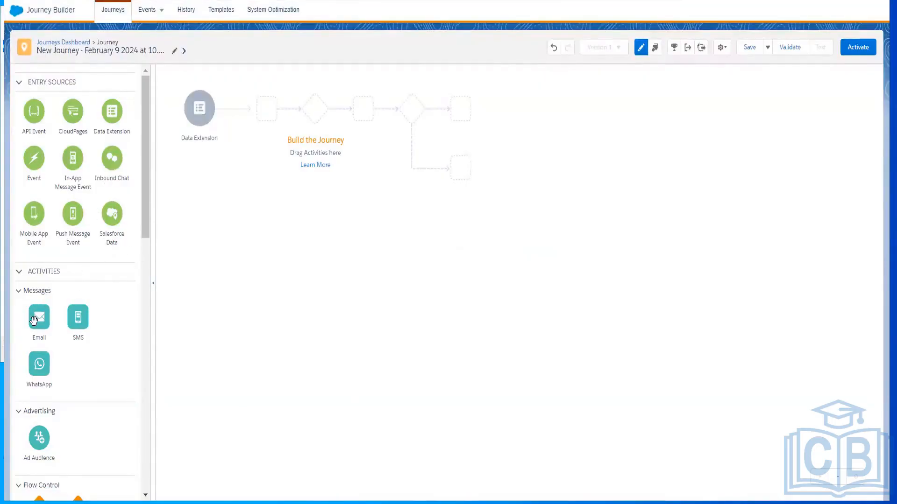
left_click_drag(33, 321, 239, 112)
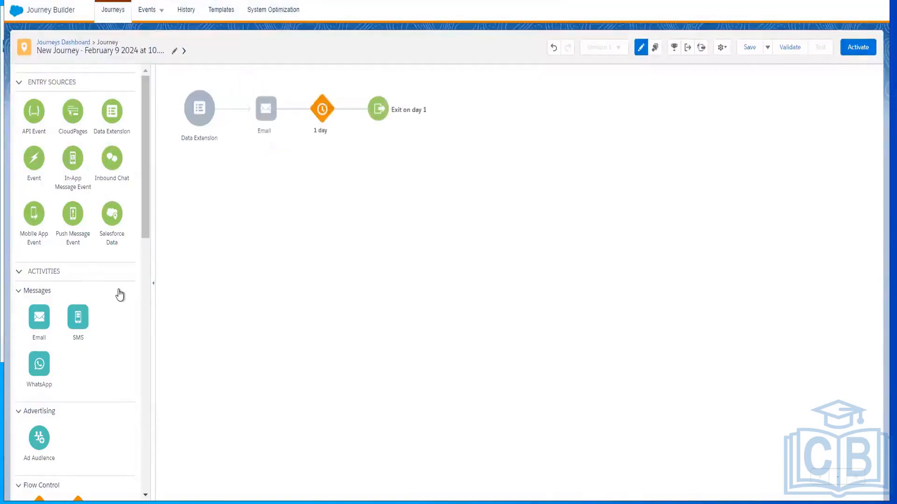
left_click_drag(35, 317, 304, 114)
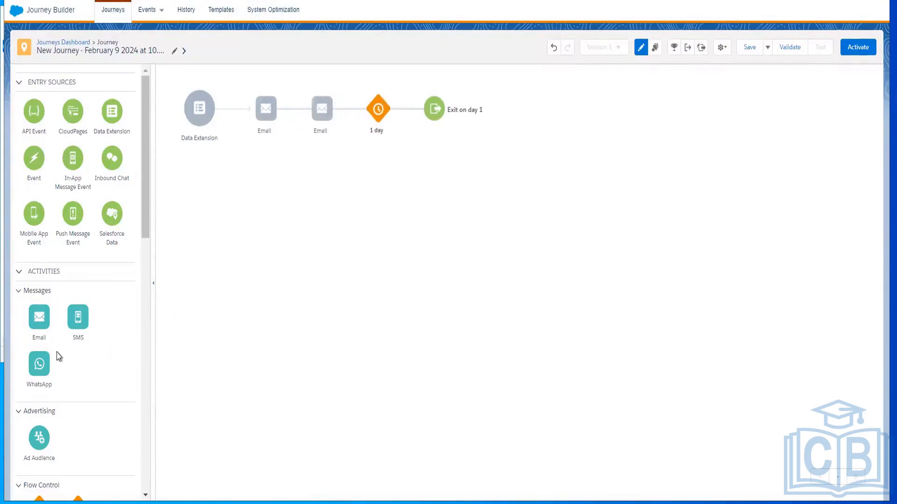
Insert a Wait Until Event activity between the new journey's two emails
scroll(145, 278, "down", 2)
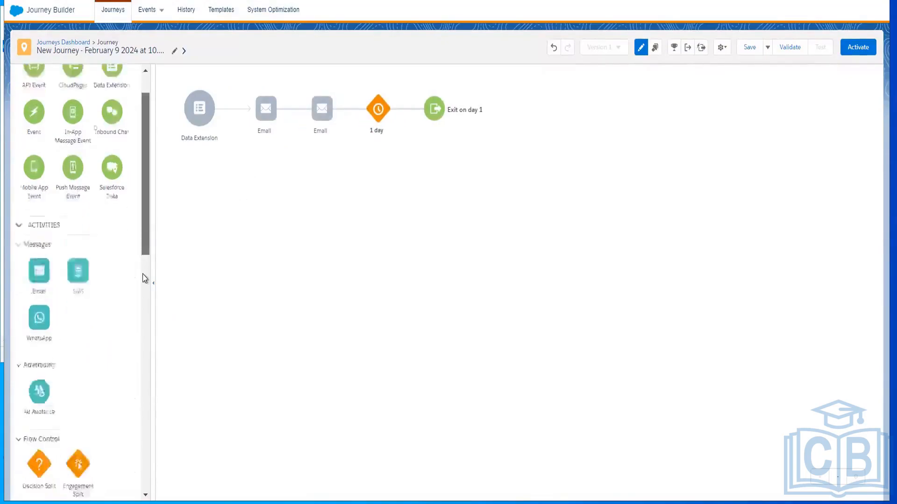
scroll(144, 278, "down", 5)
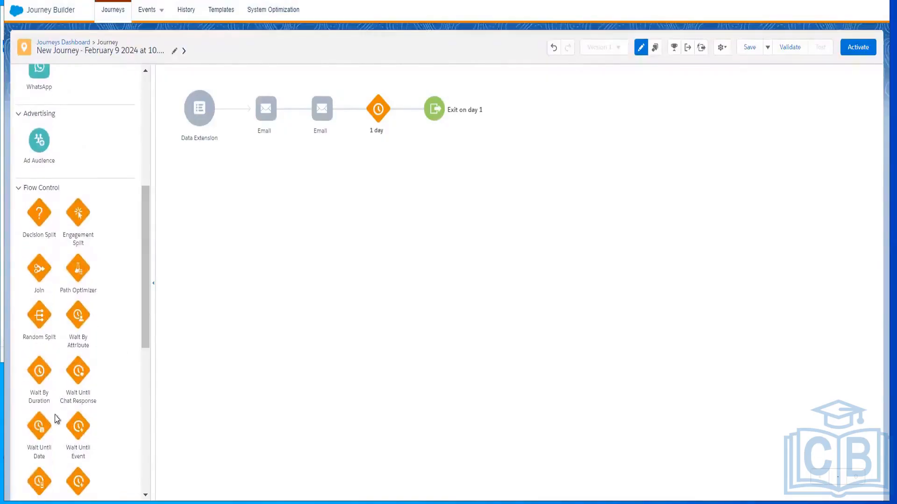
left_click_drag(72, 429, 294, 121)
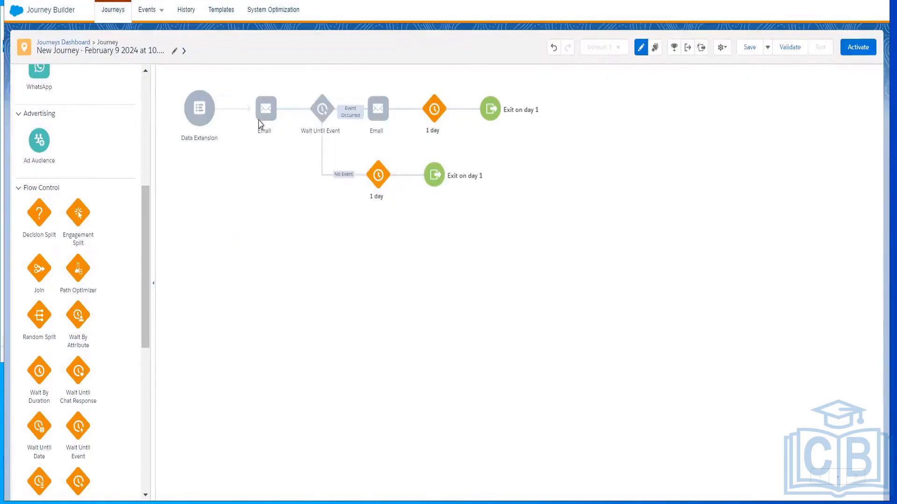
mouse_move(324, 123)
mouse_move(322, 133)
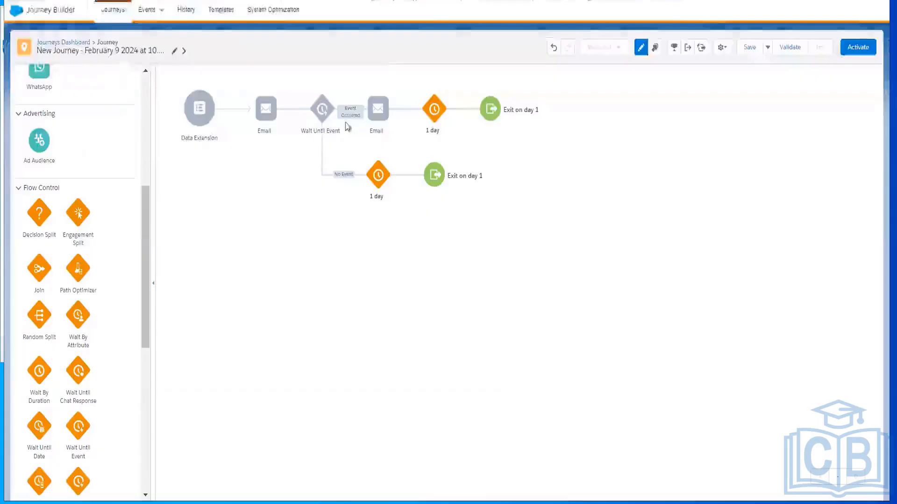
Delete the Wait Until Event activity from the new journey
left_click(327, 104)
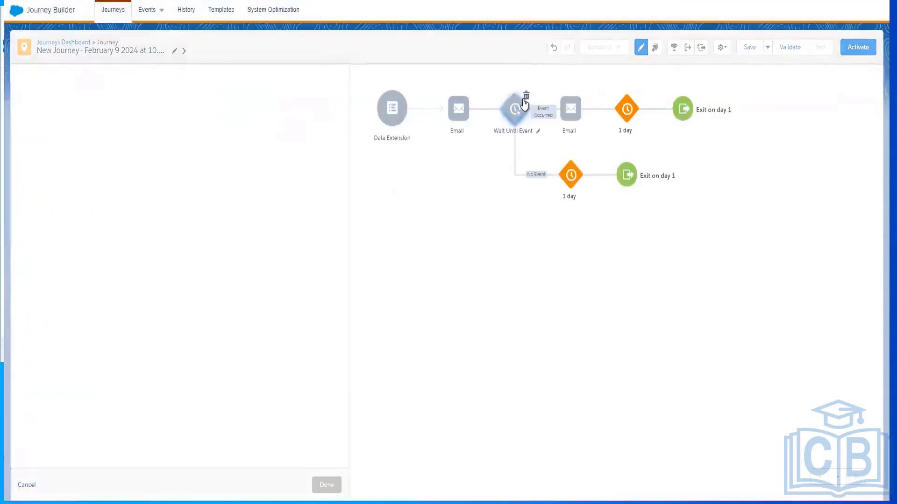
left_click(526, 97)
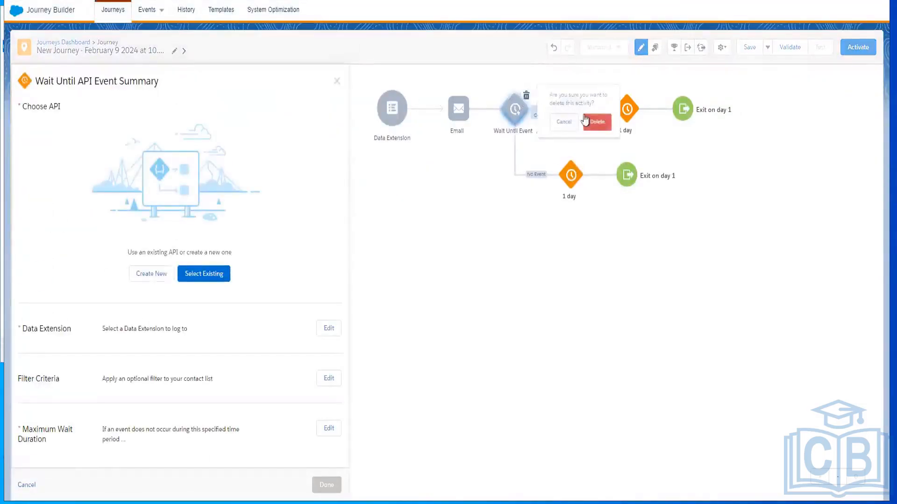
left_click(597, 122)
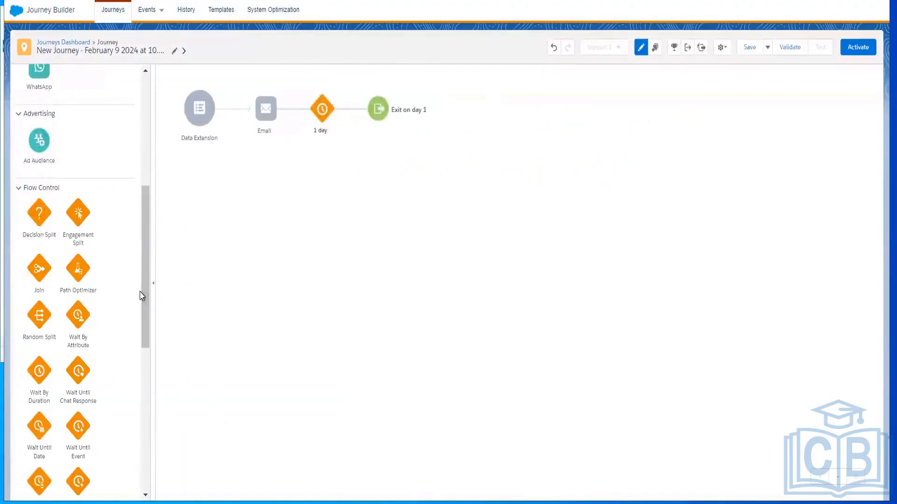
Add a second email after the remaining one and insert an Engagement Split between the two emails
mouse_move(146, 277)
left_mouse_down()
mouse_move(145, 327)
mouse_move(144, 293)
left_mouse_up()
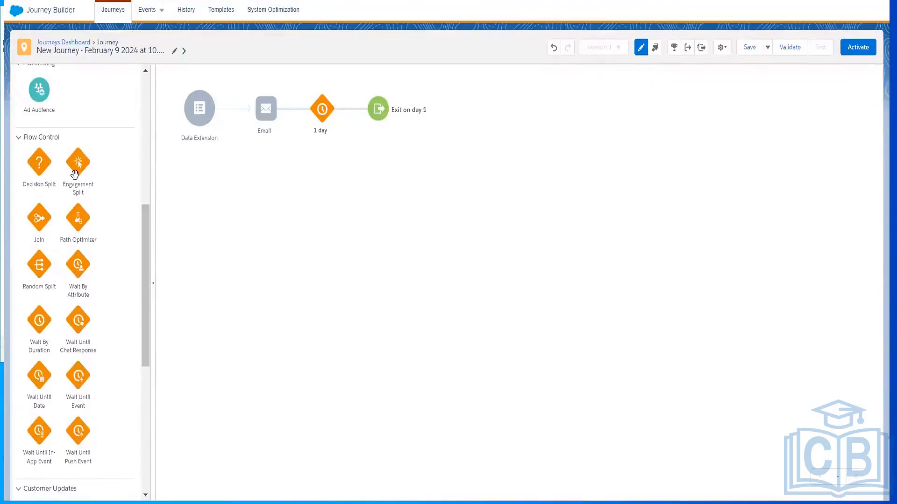
left_click_drag(75, 174, 300, 117)
left_click_drag(147, 221, 149, 100)
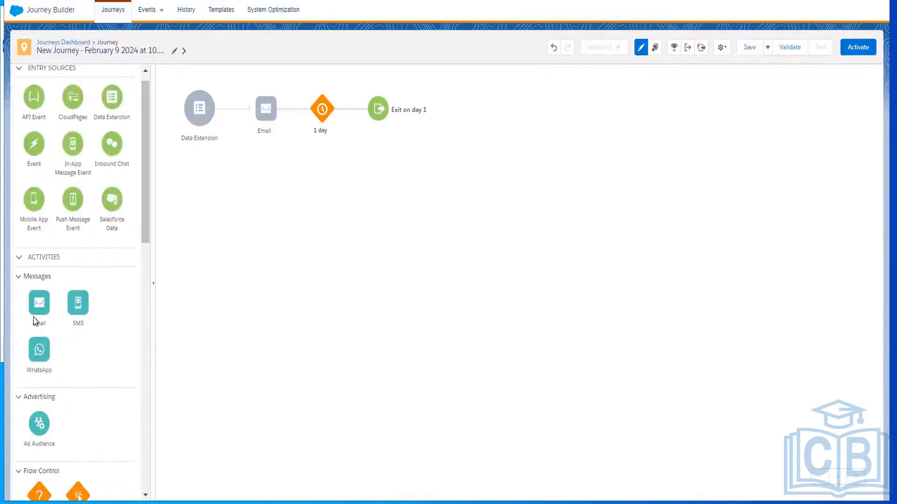
left_click_drag(36, 299, 304, 112)
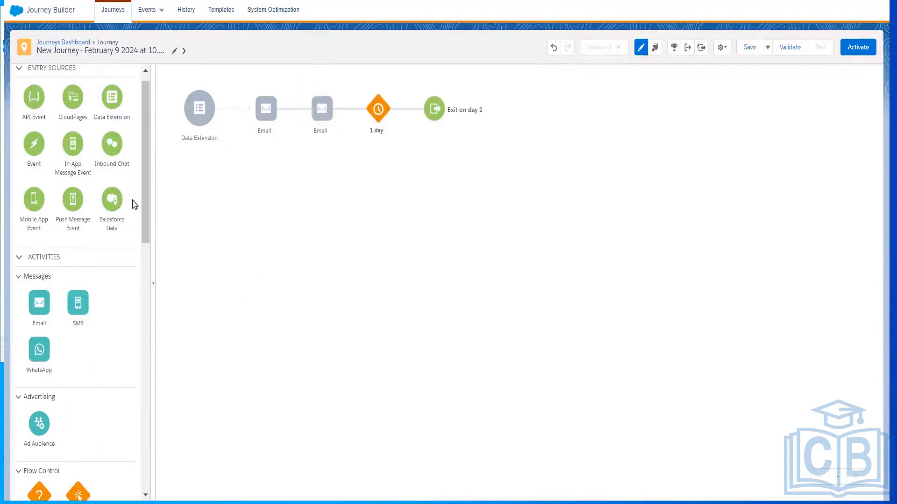
left_click_drag(146, 236, 146, 350)
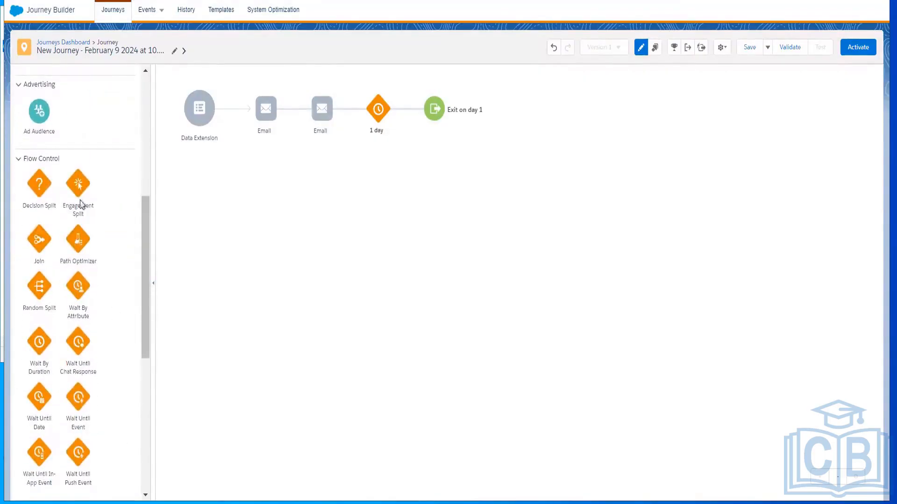
left_click_drag(91, 196, 291, 115)
Switch to PowerPoint and look through the Wait until Event and Decision Split slides
key("alt+Tab")
left_click(45, 416)
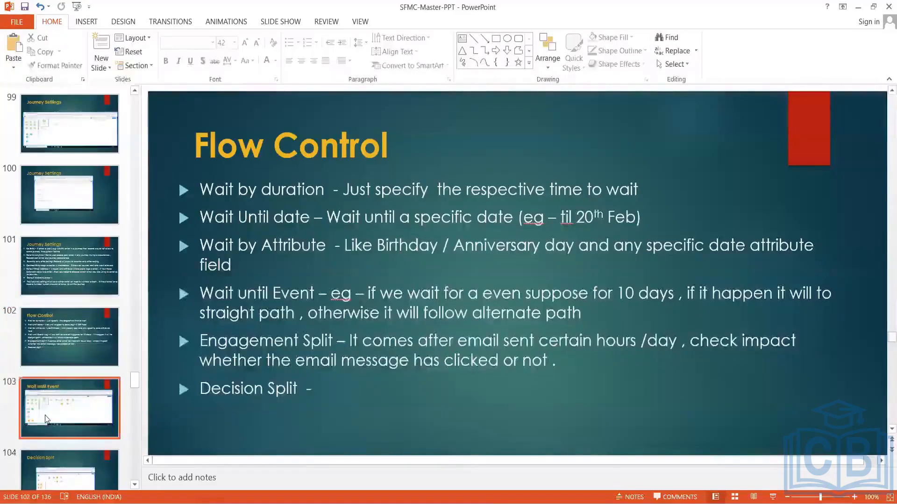
key("Down")
key("Up")
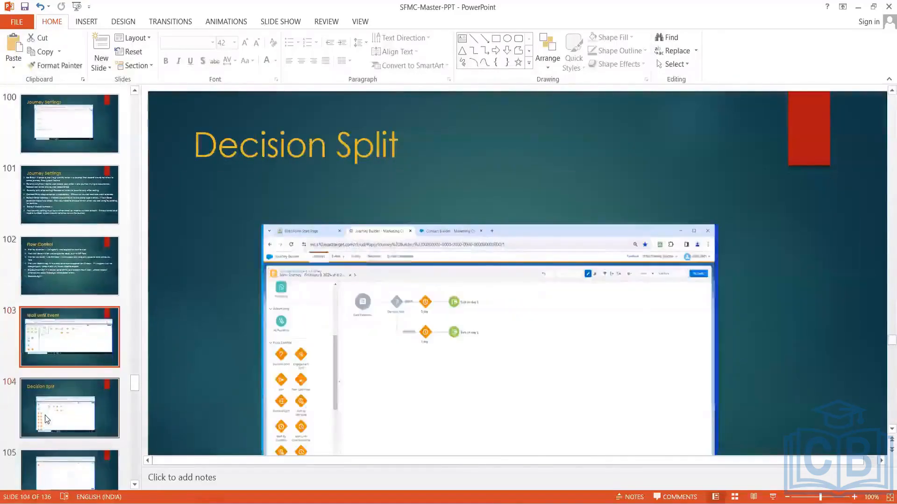
Look through the slides from Wait until Event to Journey Status, and return to the Flow Control slide to review its wait and split definitions
key("Down")
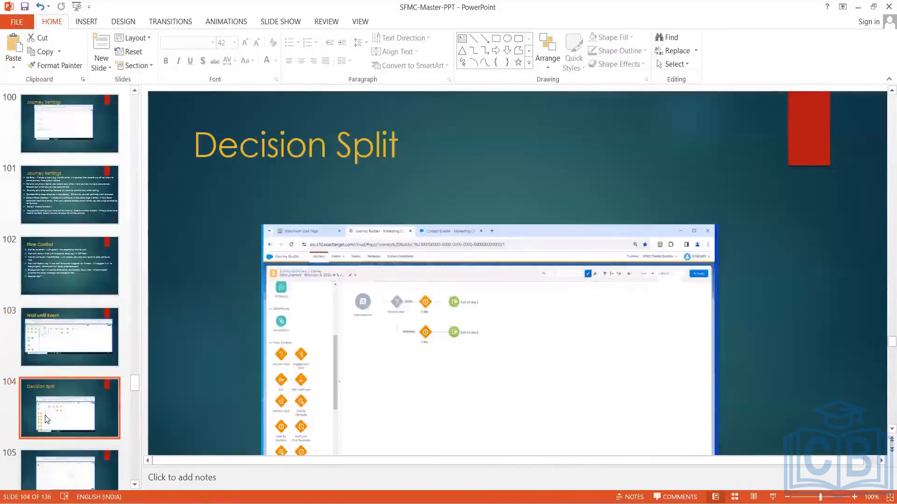
key("Down")
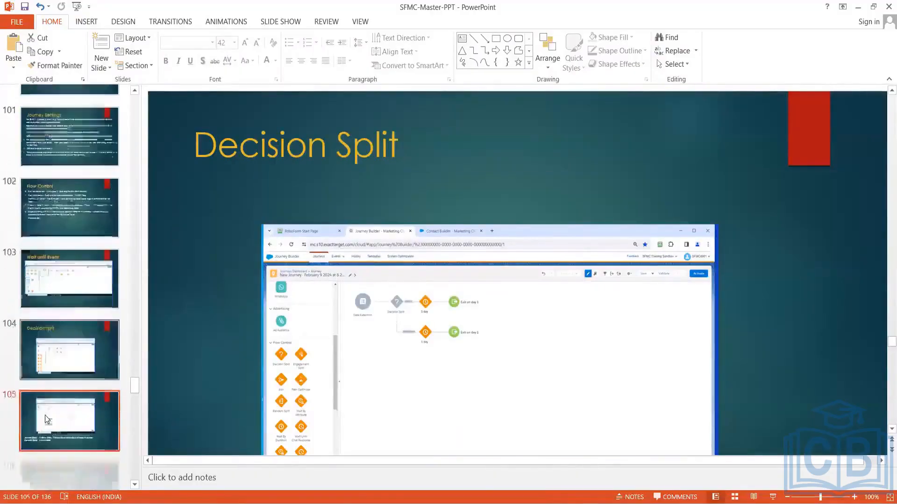
key("Down")
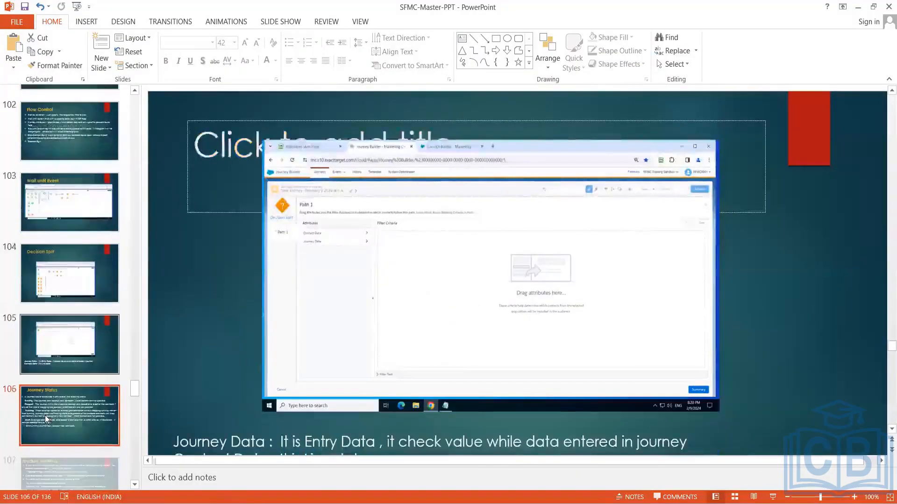
key("Up")
key("Up")
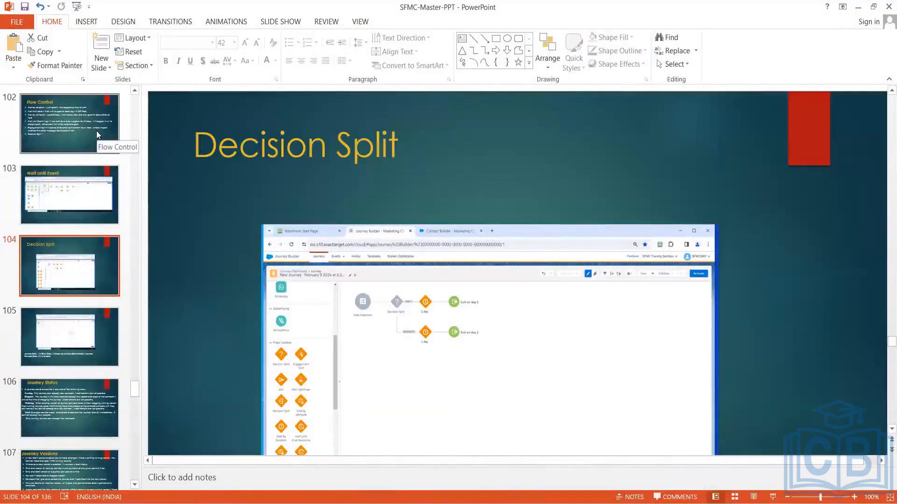
key("Up")
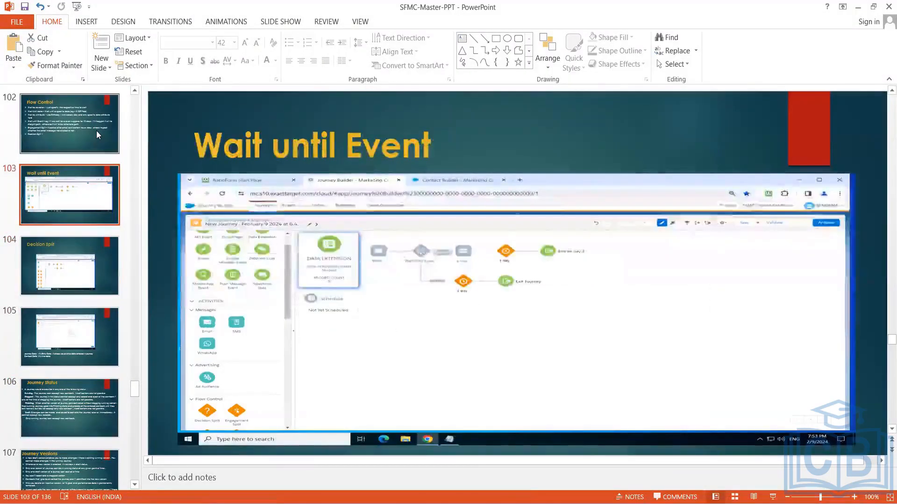
key("Up")
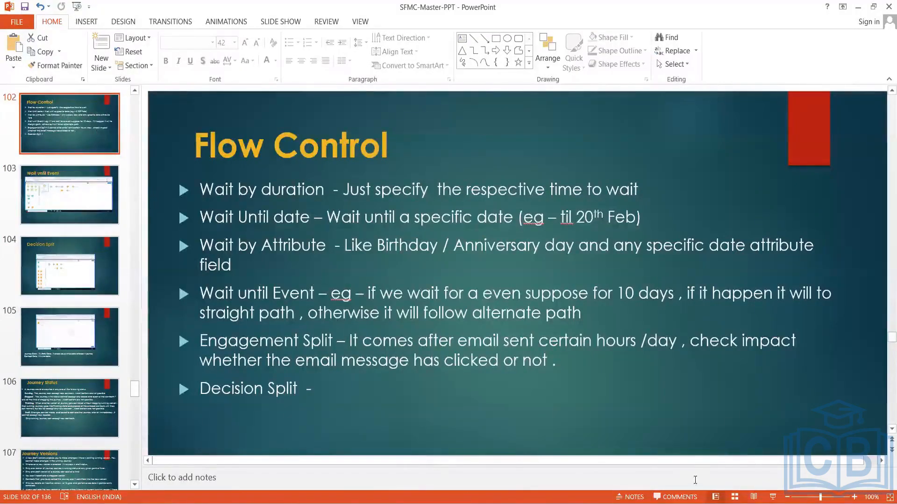
Switch to Journey Builder and try to place an Engagement Split in the path after the first email
key("alt+Tab")
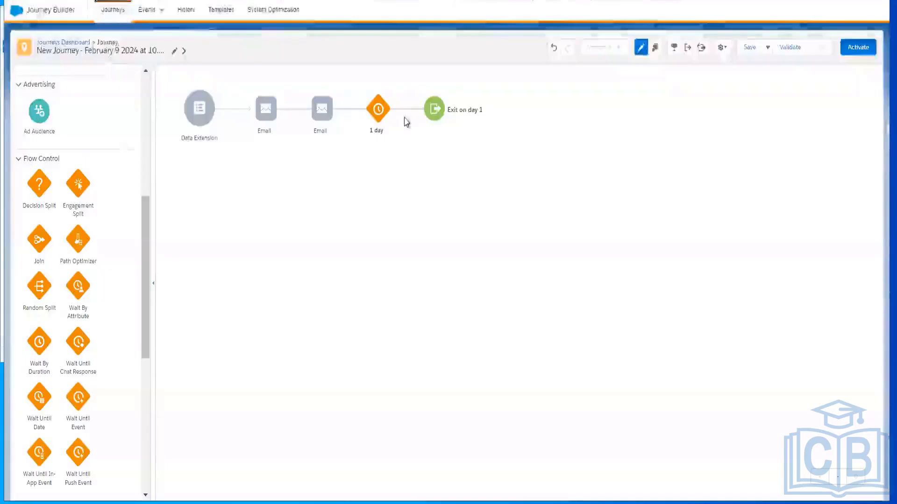
left_click_drag(77, 188, 267, 163)
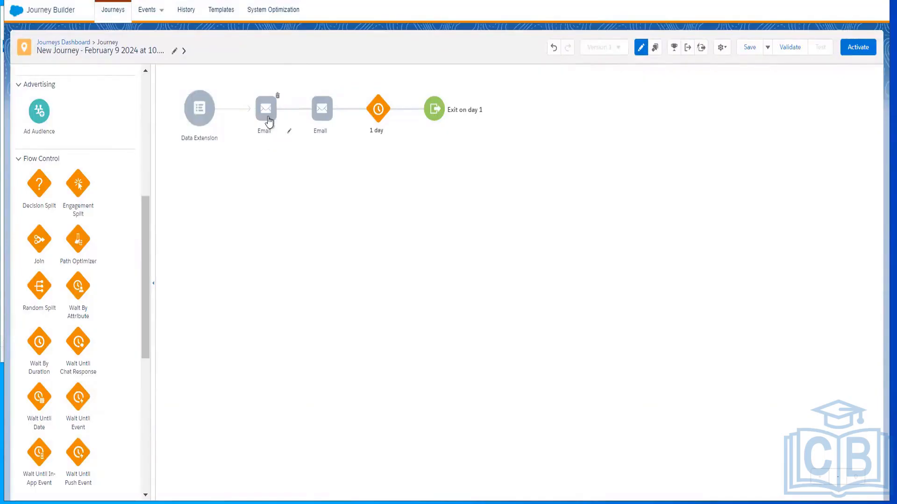
Create and save a new Text Only email named "Test Mail12" for the journey's first email activity
left_click(268, 117)
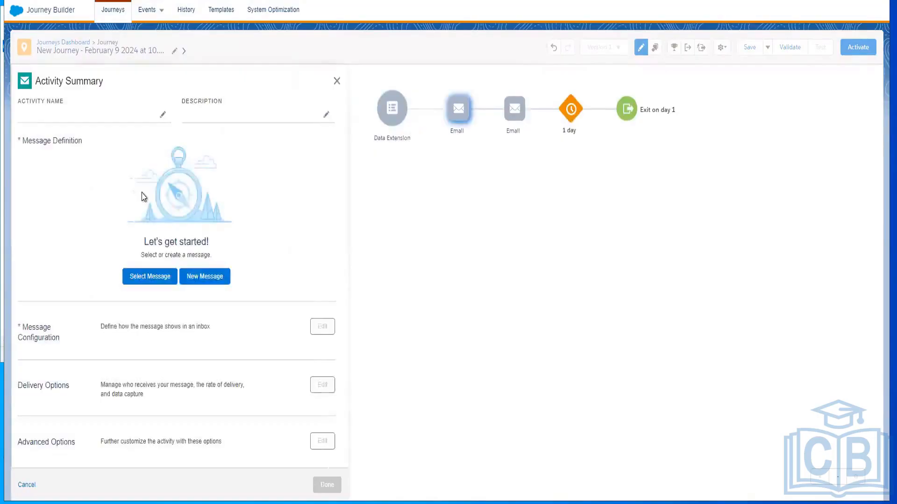
left_click(199, 280)
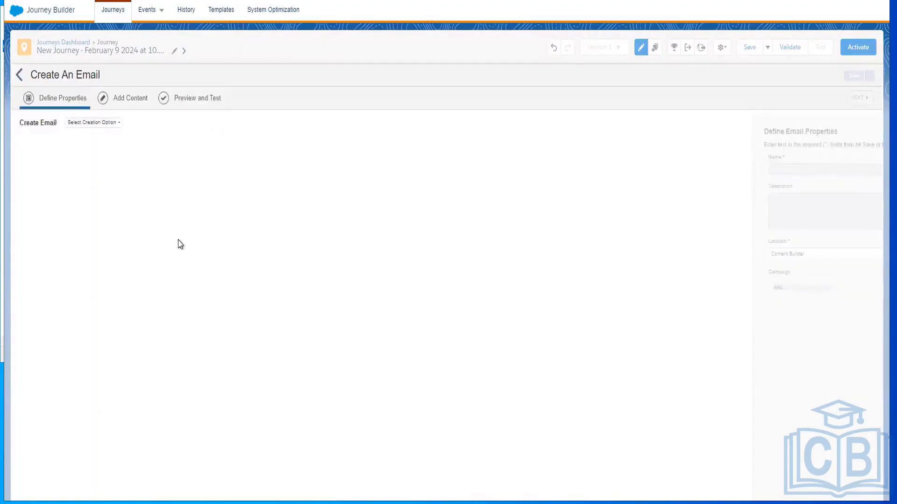
left_click(115, 123)
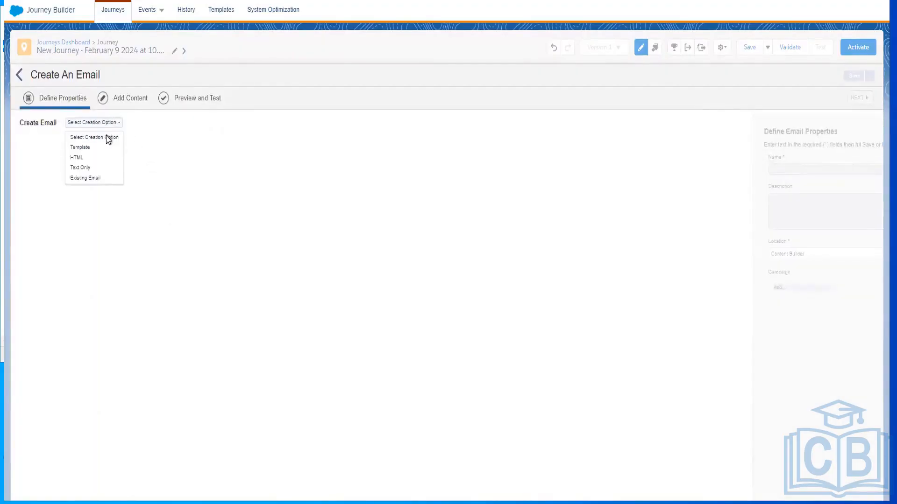
left_click(91, 168)
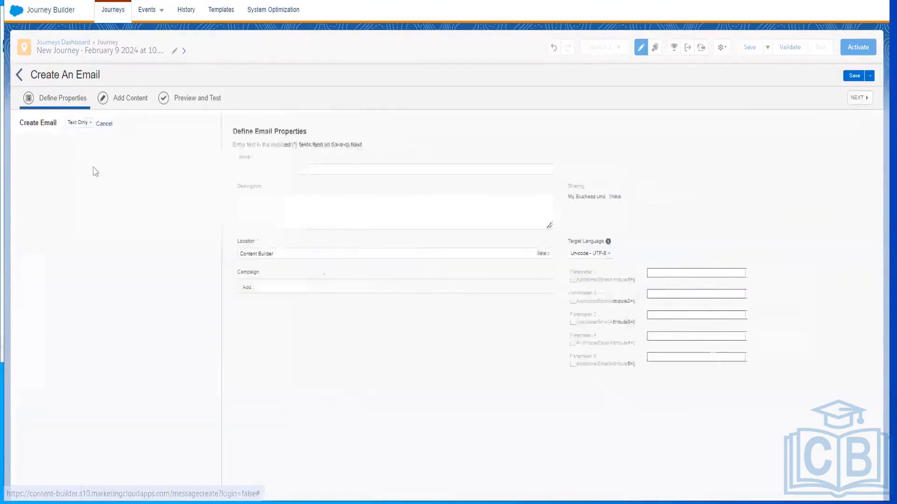
left_click(159, 169)
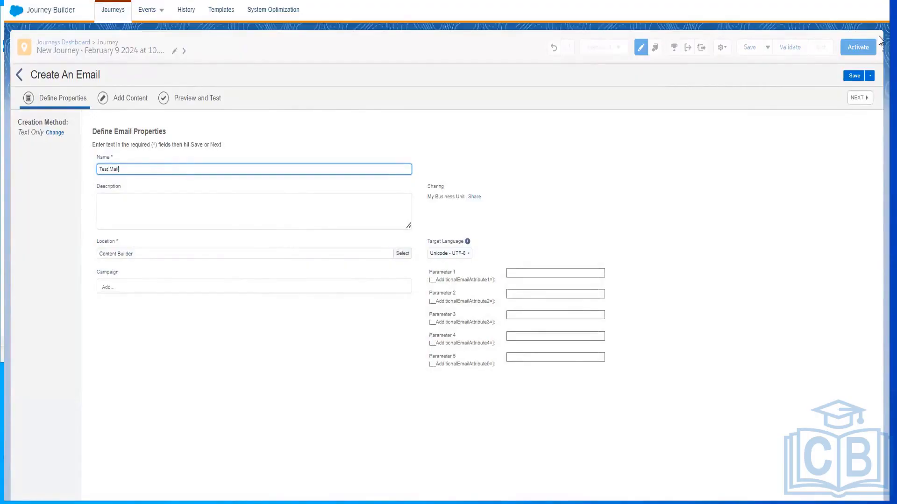
left_click(855, 75)
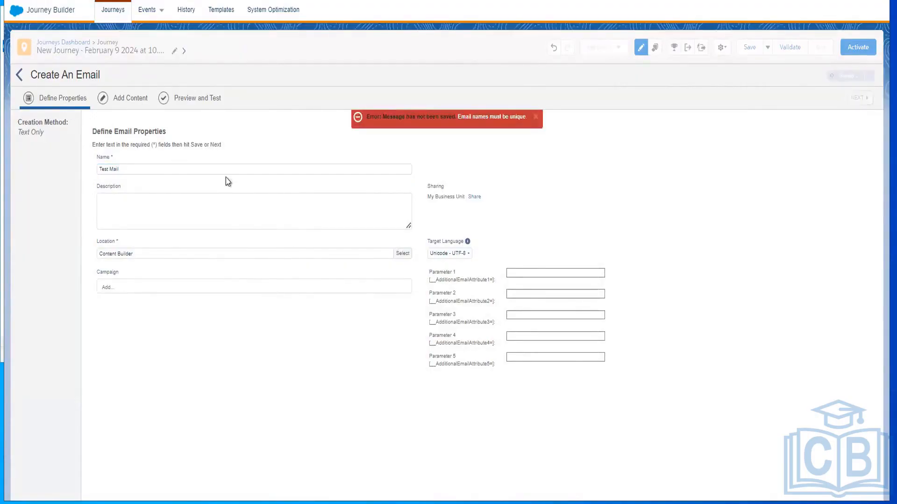
left_click(192, 172)
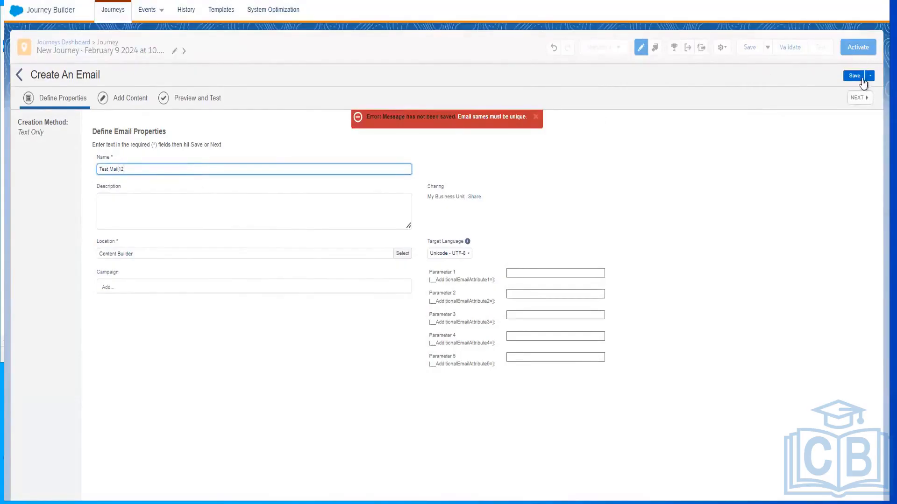
left_click(855, 76)
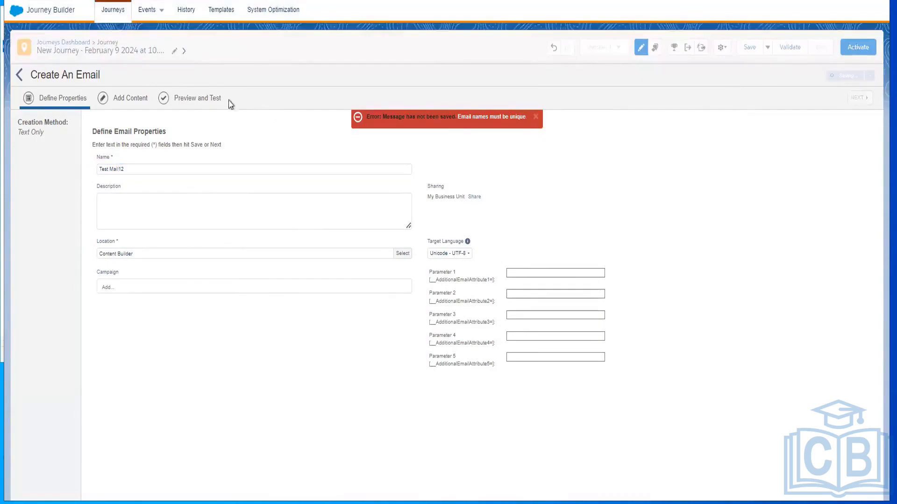
Add the Physical Mailing Address, Profile Center and Unsubscribe Center system snippets to the email's content and save it
left_click(139, 101)
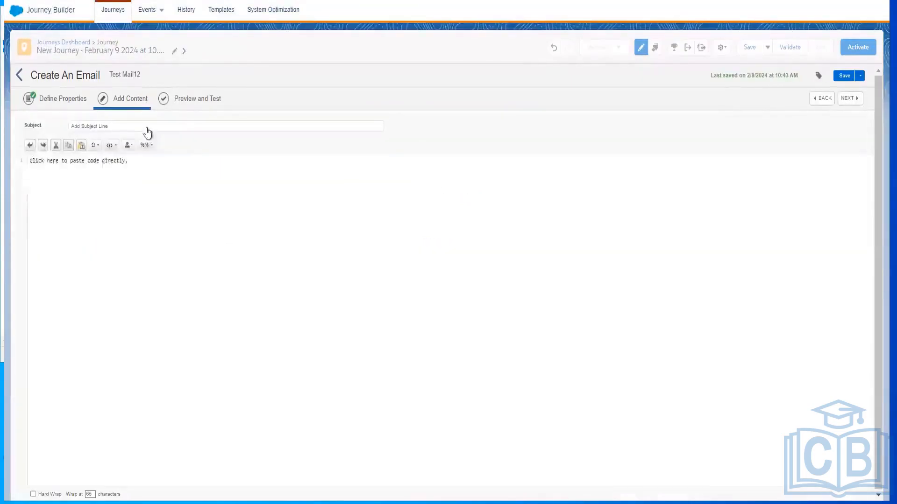
left_click(111, 146)
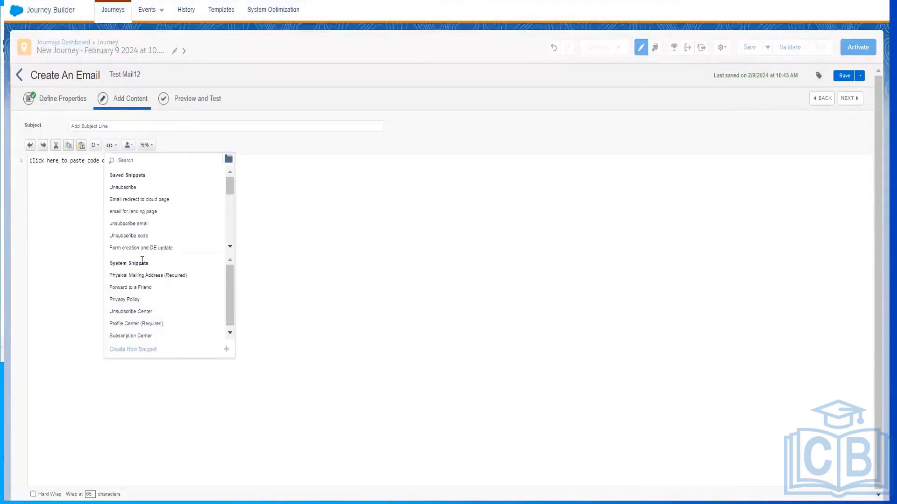
left_click(138, 187)
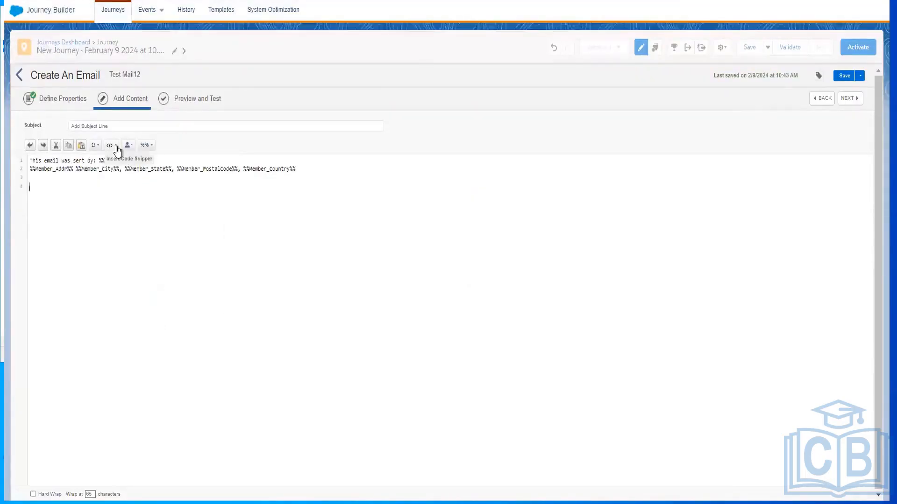
left_click(117, 147)
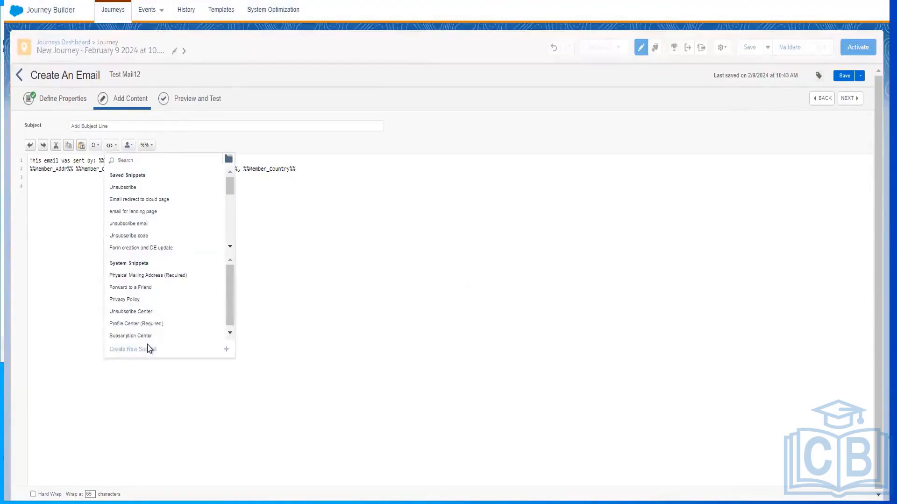
left_click(141, 324)
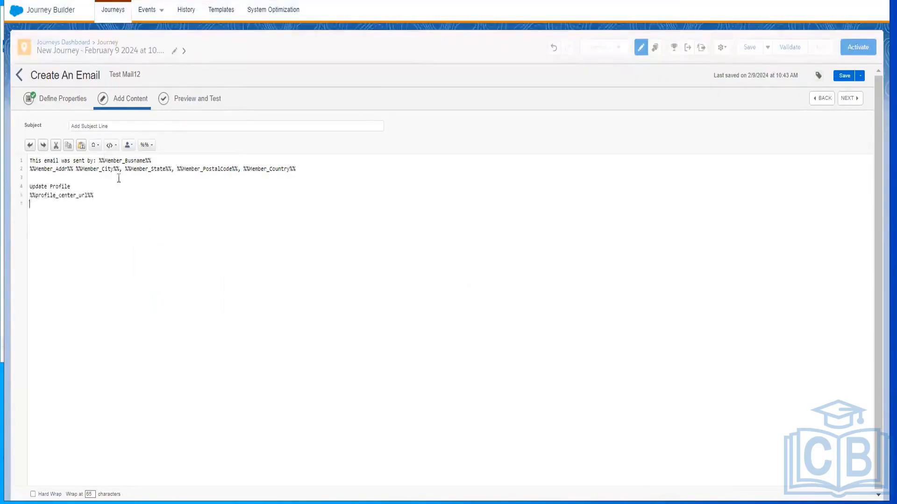
left_click(115, 149)
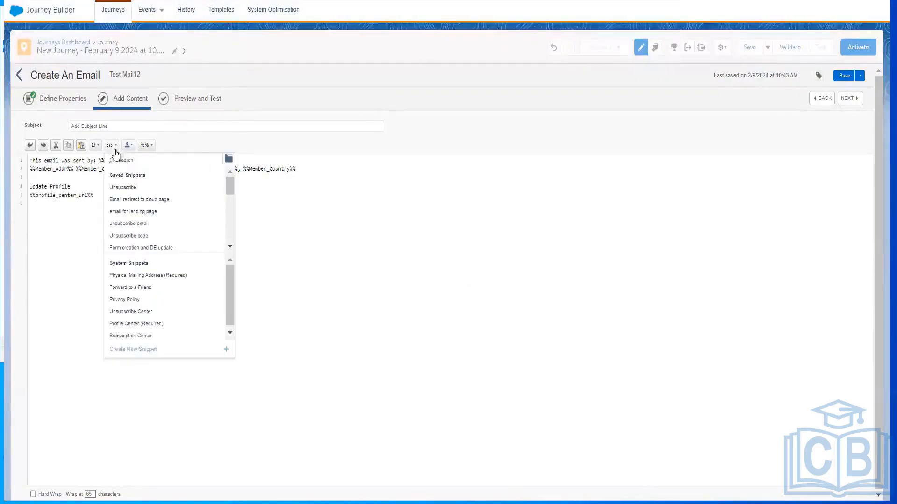
left_click(132, 312)
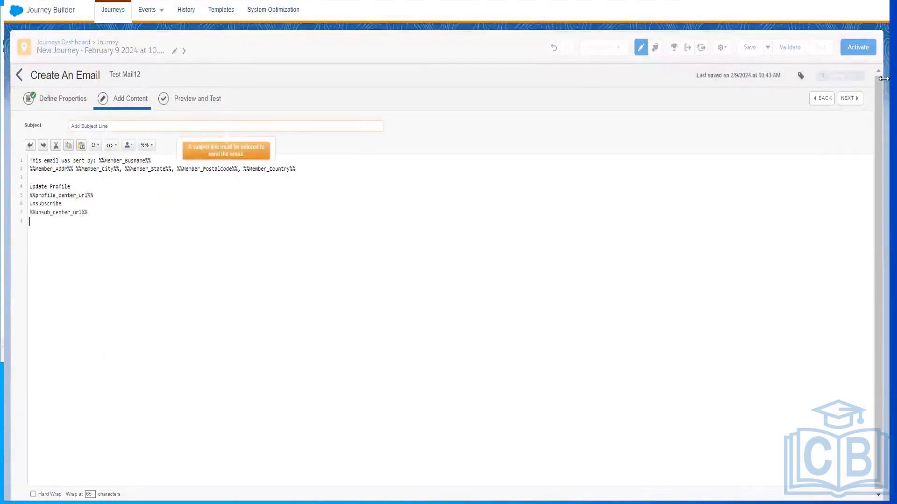
left_click(842, 78)
Save Test Mail12 with the subject line "Tesr Email" and confirm it as the first email activity's message
left_click(261, 127)
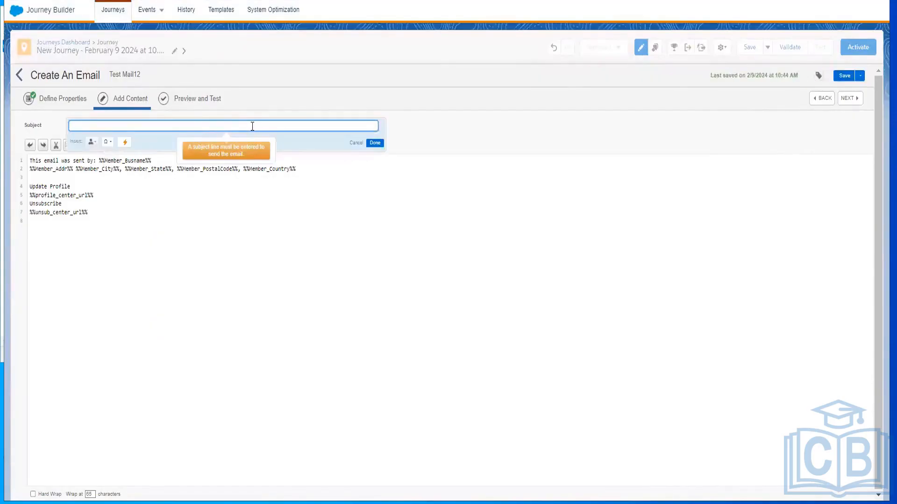
type("Test ")
type("Email")
left_click(376, 144)
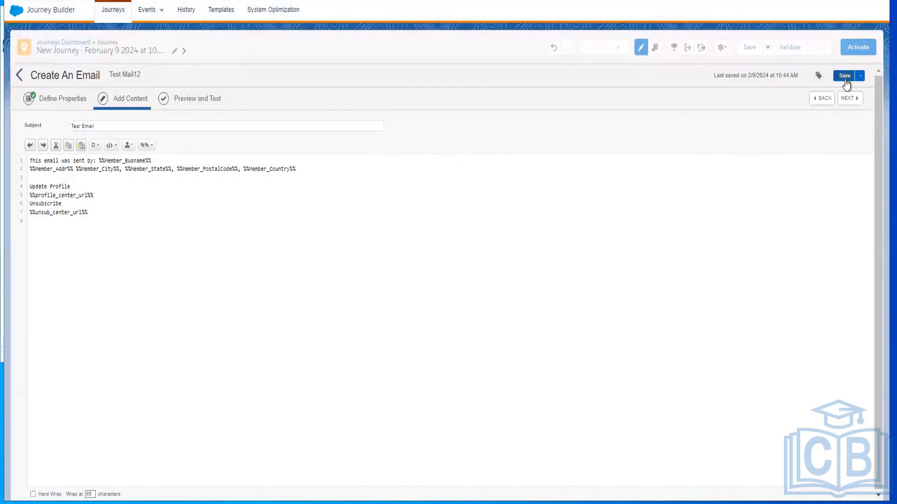
left_click(846, 80)
left_click(846, 76)
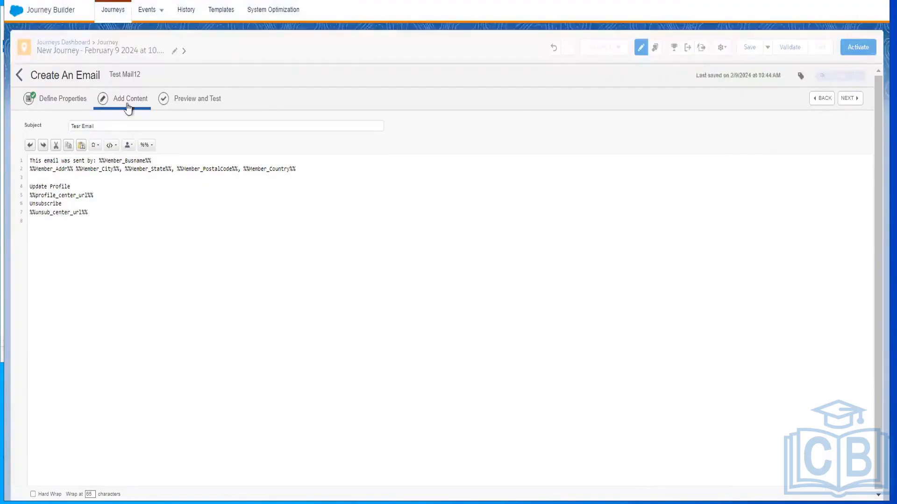
left_click(20, 76)
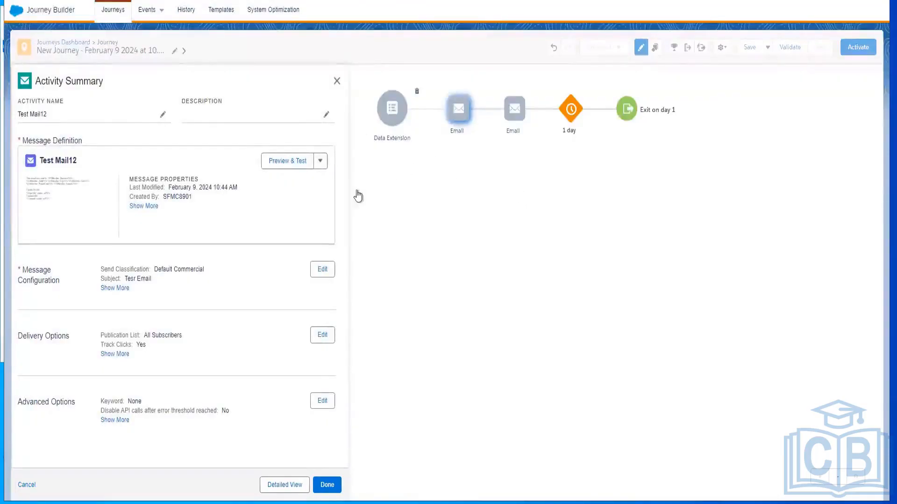
left_click(327, 486)
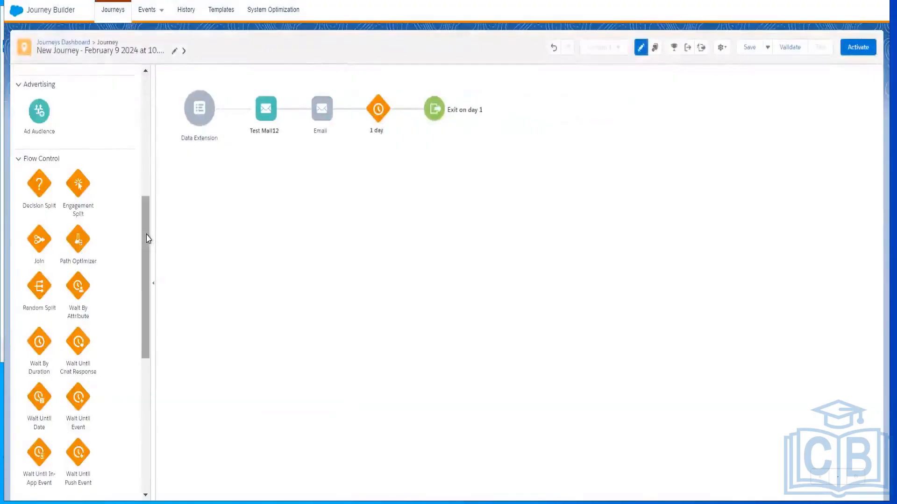
Try to insert an Engagement Split between Test Mail12 and the unconfigured second email
left_click_drag(148, 239, 144, 219)
left_click_drag(78, 197, 287, 120)
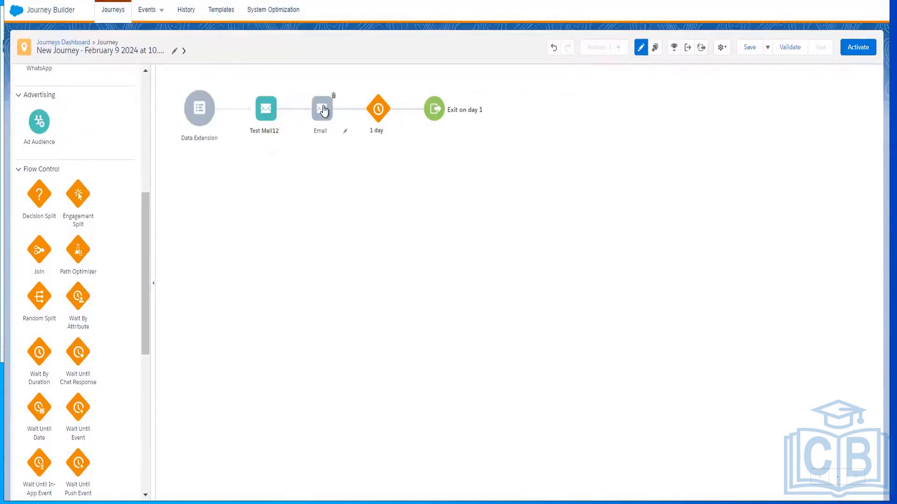
Assign the existing message "Email Template test" to the journey's second email activity and confirm it
left_click(324, 109)
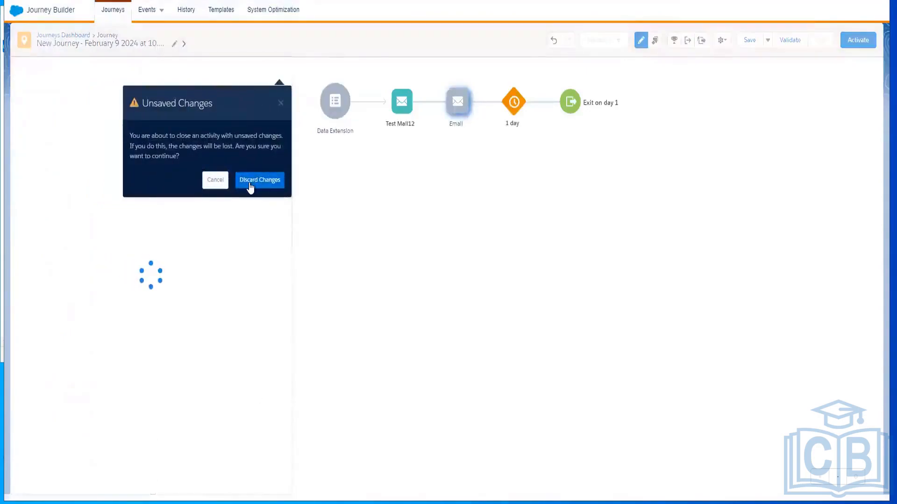
left_click(216, 181)
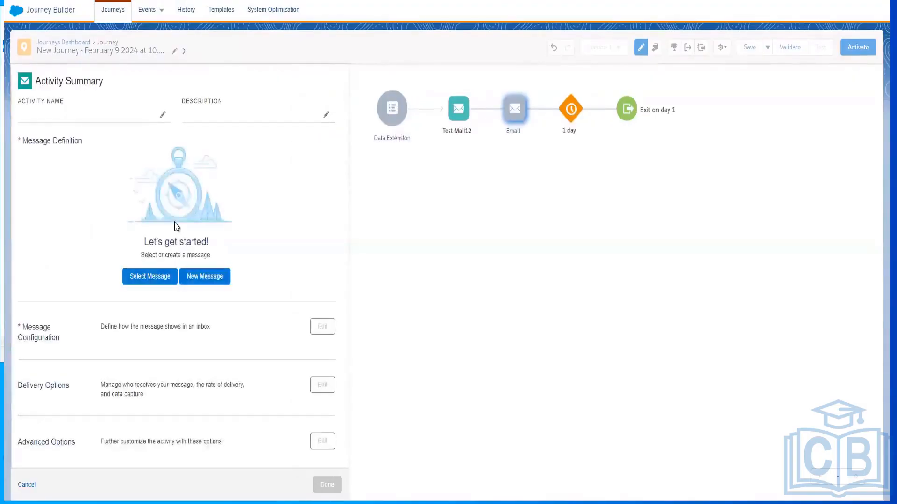
left_click(156, 277)
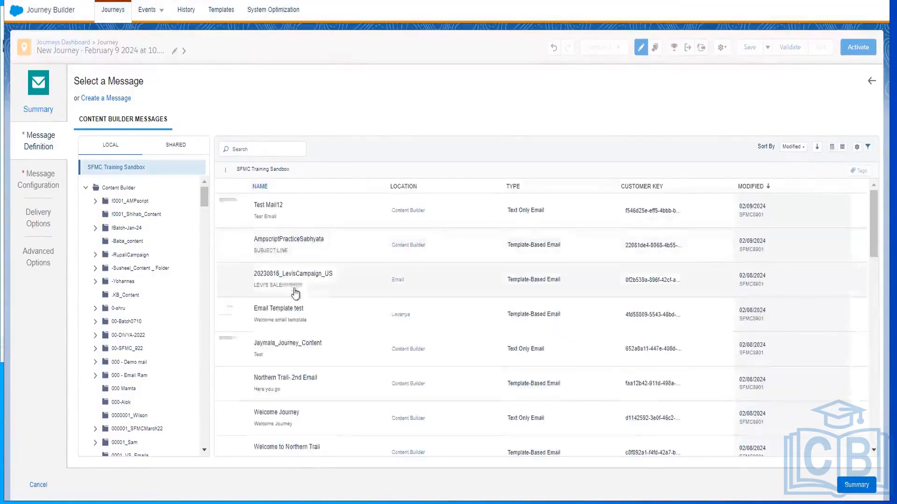
left_click(287, 315)
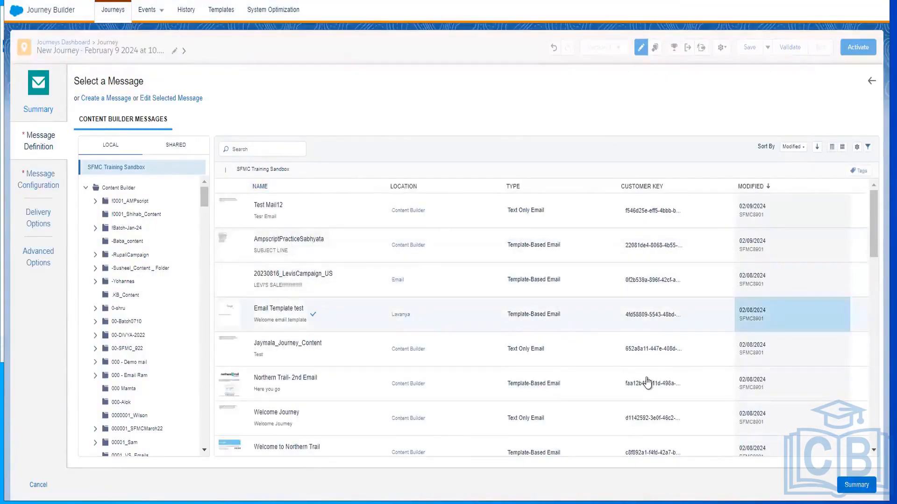
left_click(862, 486)
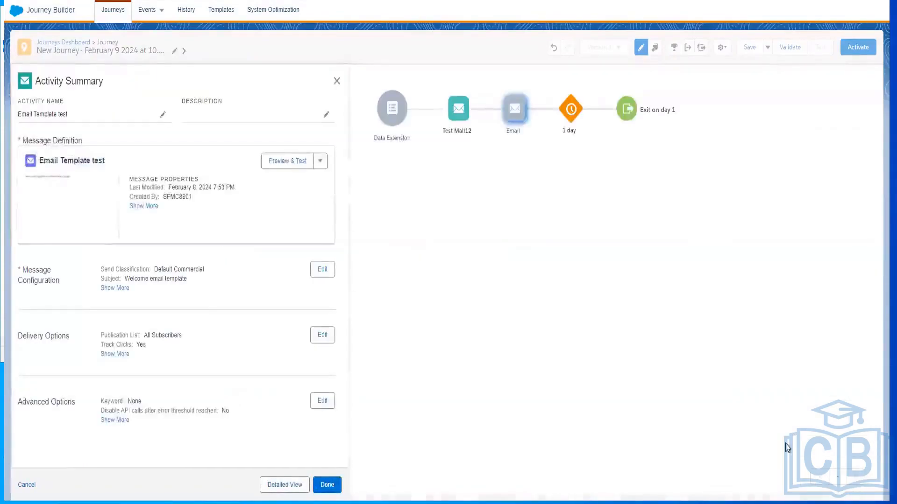
left_click(327, 485)
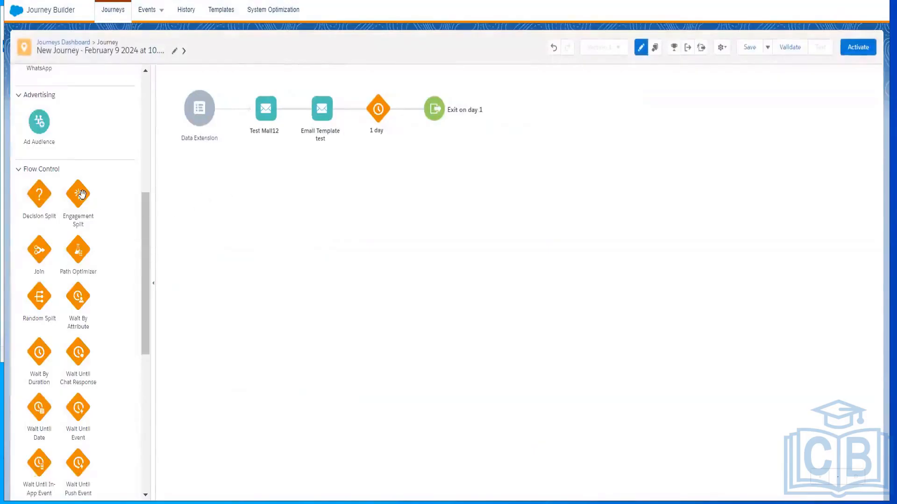
Try an Engagement Split between Test Mail12 and Email Template test, and place a 1 day wait between the two emails
left_click_drag(80, 197, 302, 113)
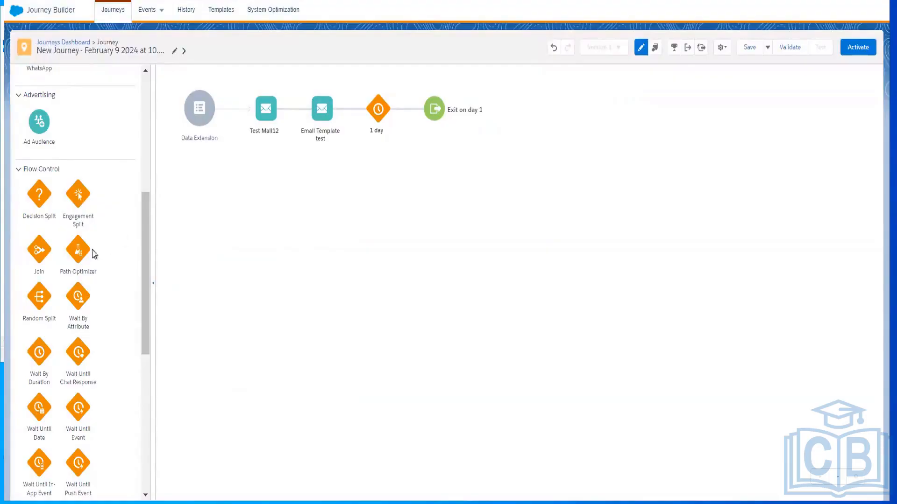
left_click_drag(81, 193, 286, 111)
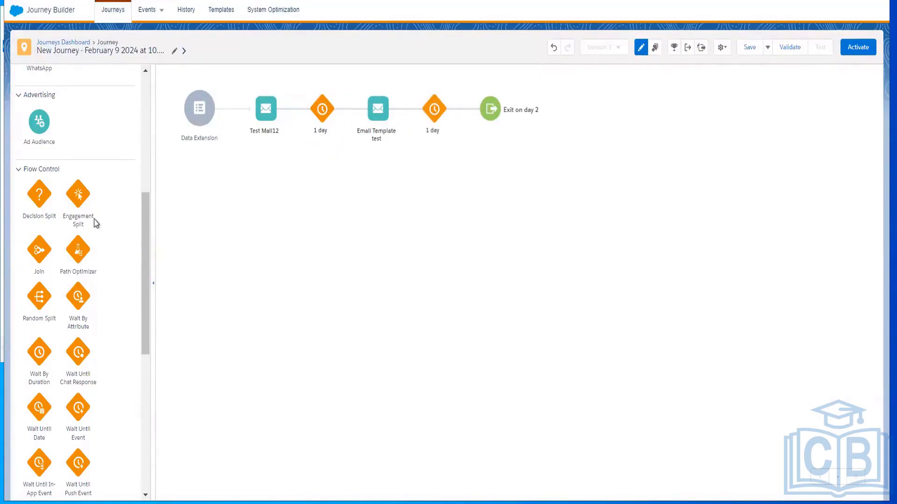
Add an Engagement Split after the Email Template test activity and place an email activity on its No path
left_click_drag(78, 204, 430, 125)
left_click_drag(80, 192, 408, 116)
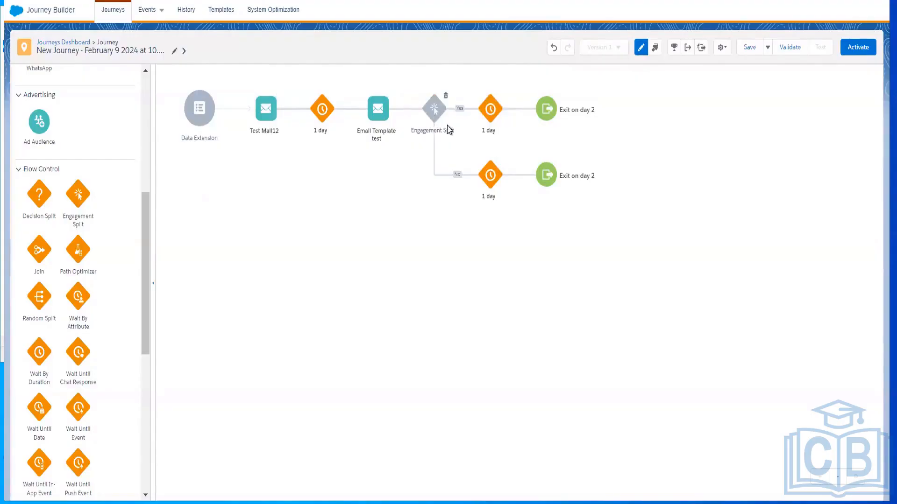
mouse_move(437, 118)
scroll(148, 187, "up", 5)
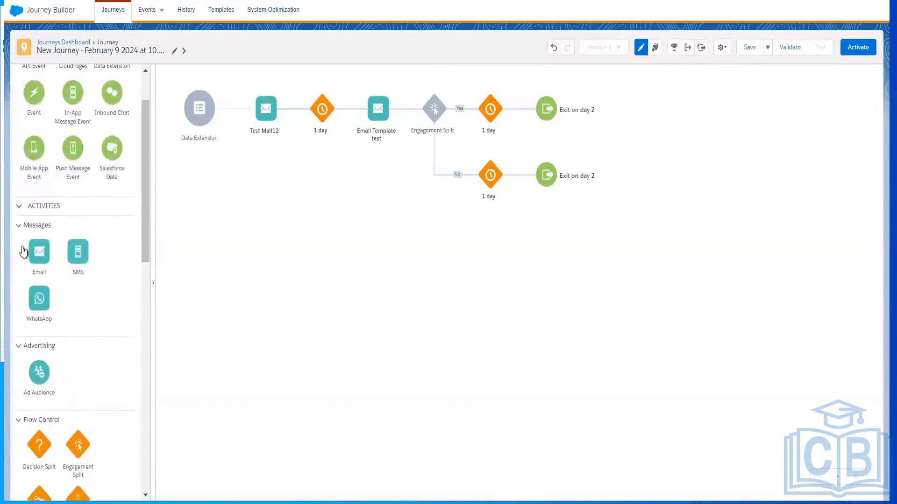
left_click_drag(42, 249, 465, 176)
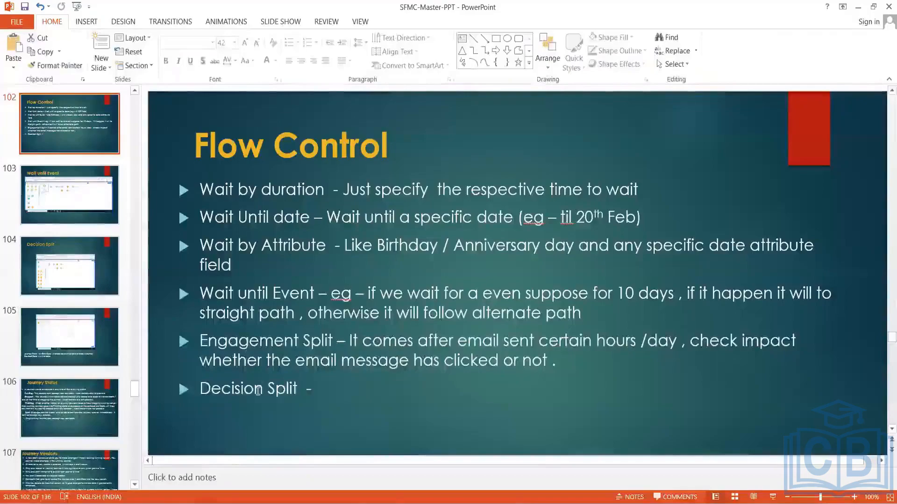
Review the Flow Control, Wait until Event and Decision Split slides in PowerPoint, and return to Journey Builder
left_click(258, 391)
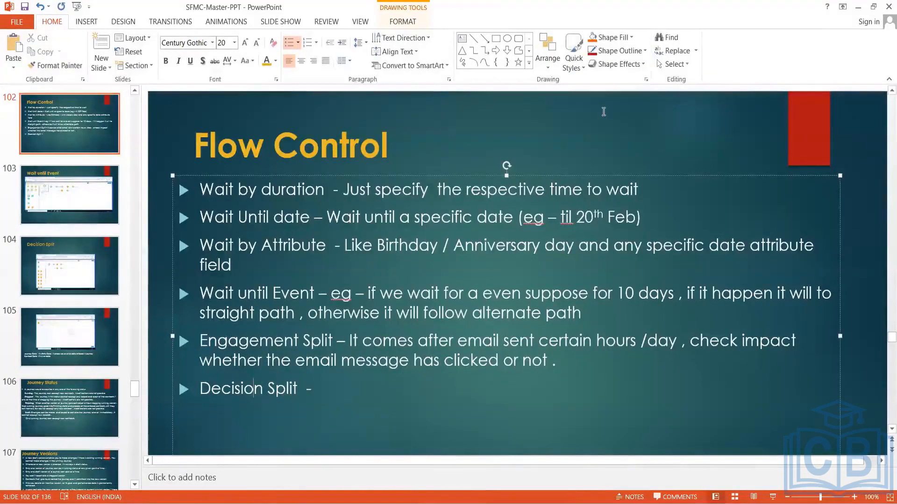
left_click(52, 200)
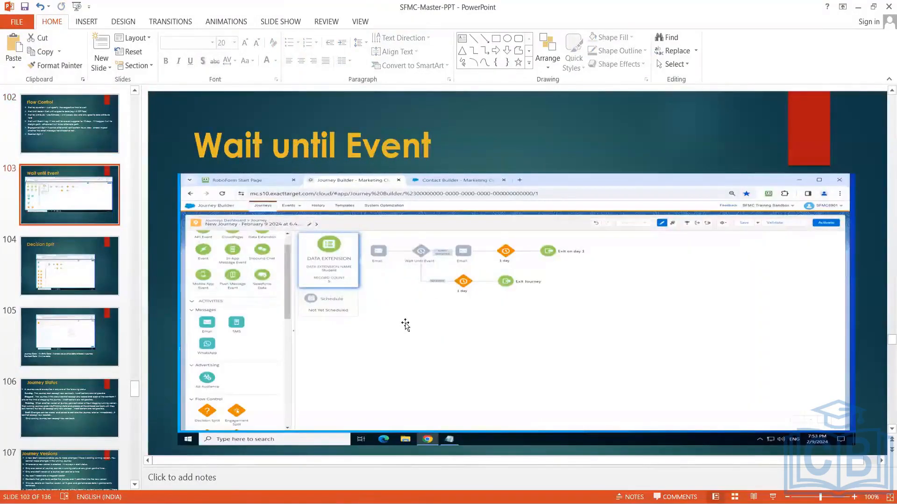
left_click(97, 280)
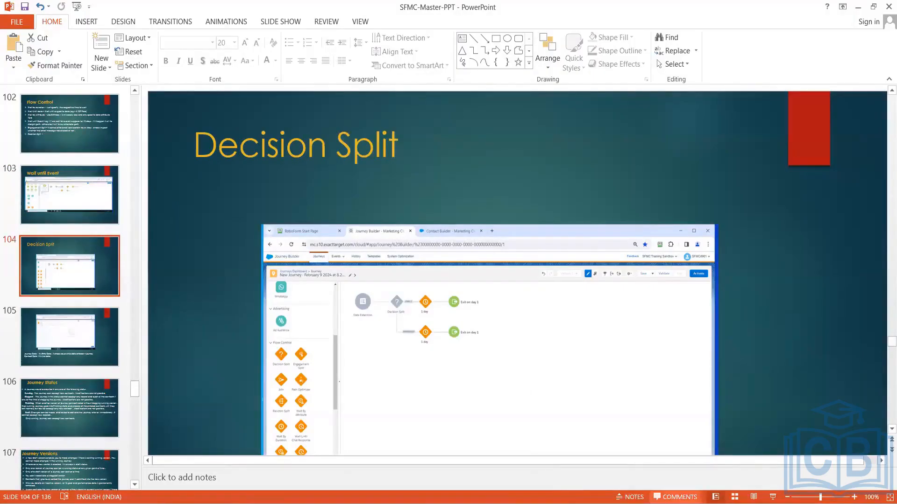
left_click(675, 503)
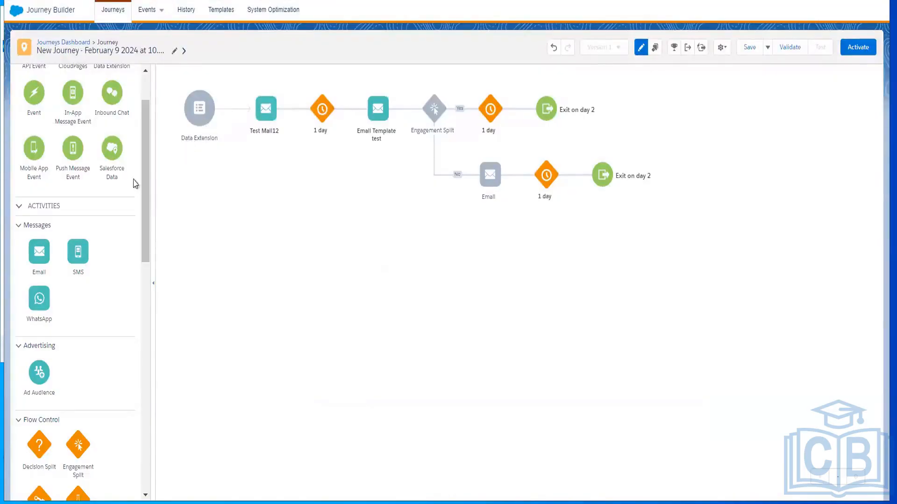
Insert a Decision Split directly after the Data Extension entry source, ahead of Test Mail12
left_click_drag(144, 187, 136, 306)
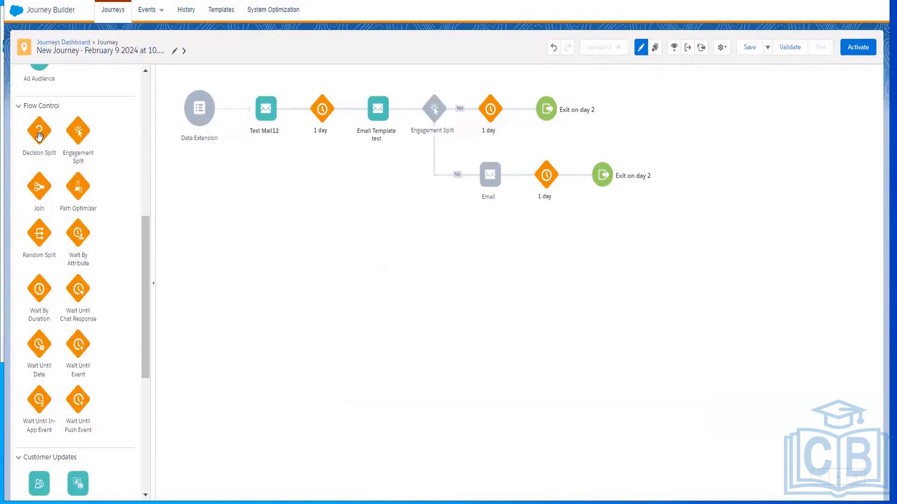
left_click_drag(40, 136, 250, 122)
left_click_drag(238, 120, 239, 120)
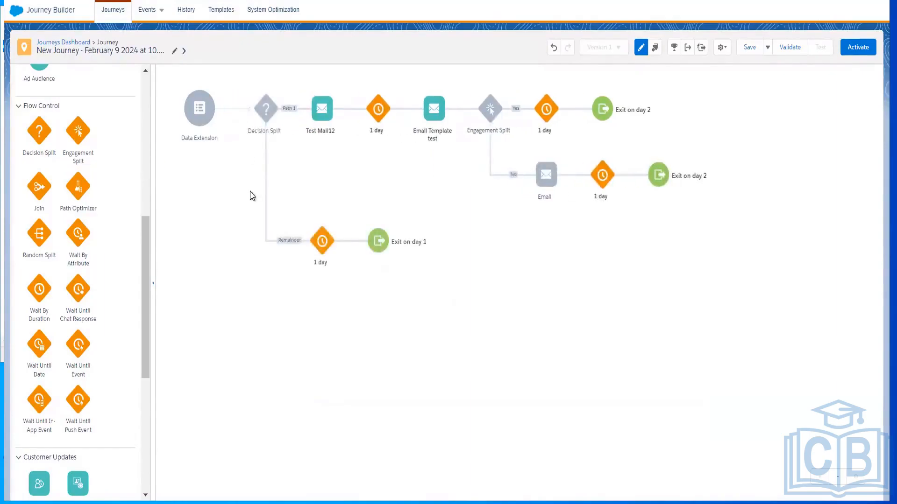
Open the filter criteria of the Decision Split's Path 1 and examine the Contact Data and Journey Data attribute groups
left_click(266, 110)
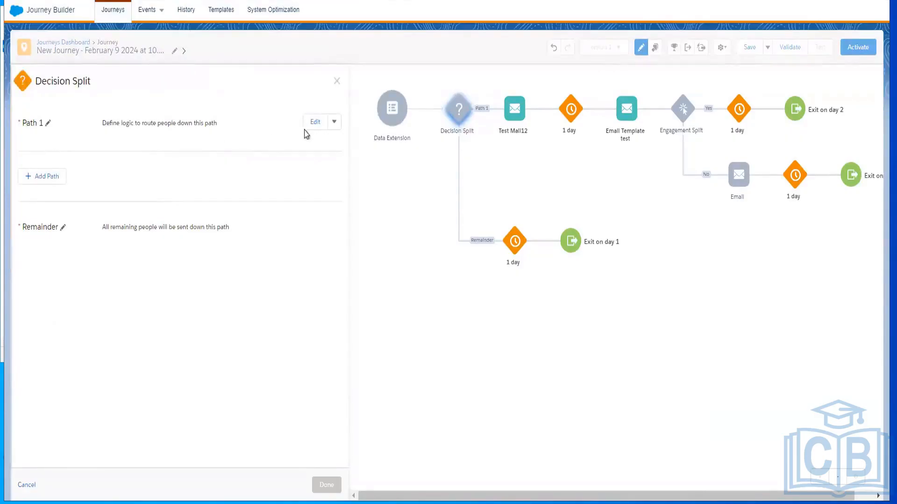
left_click(316, 122)
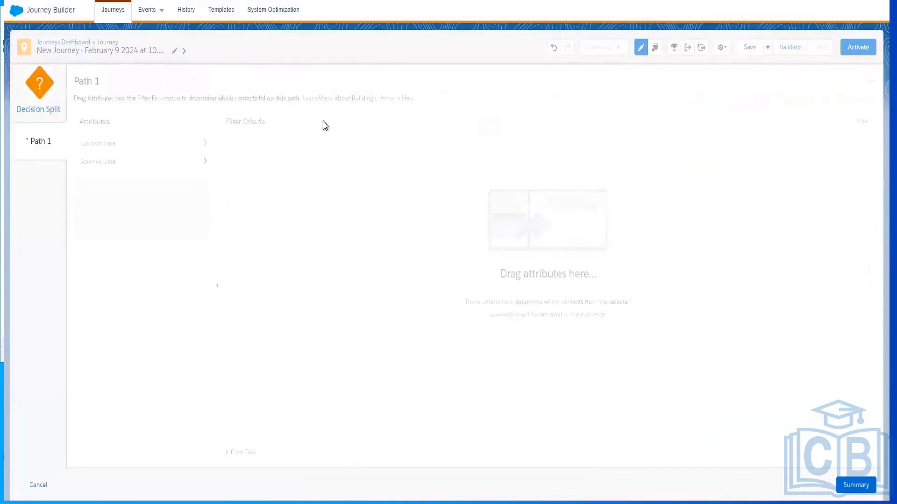
left_click(120, 146)
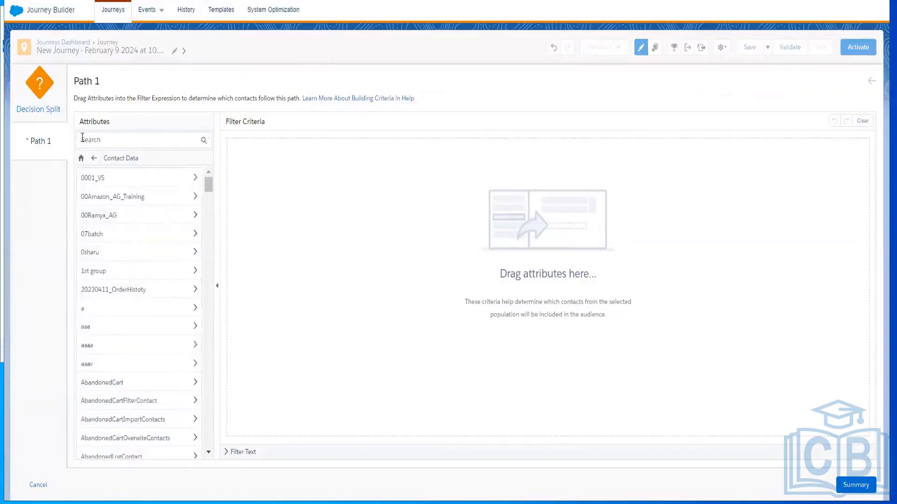
left_click(94, 159)
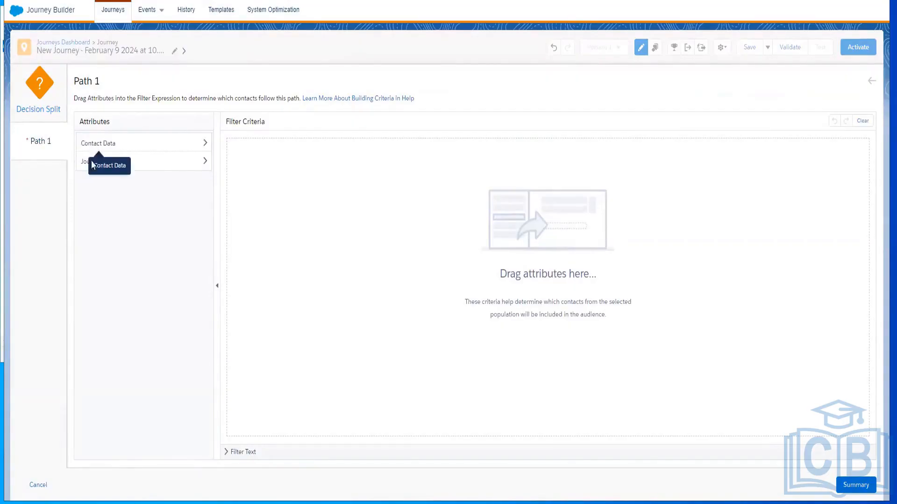
left_click(96, 164)
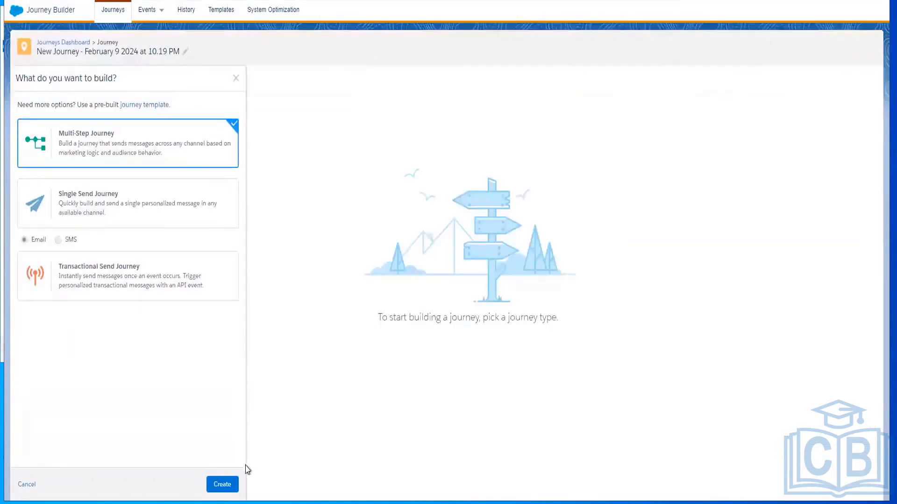
Create a new Multi-Step Journey with a Data Extension entry source followed by a Decision Split
left_click(226, 484)
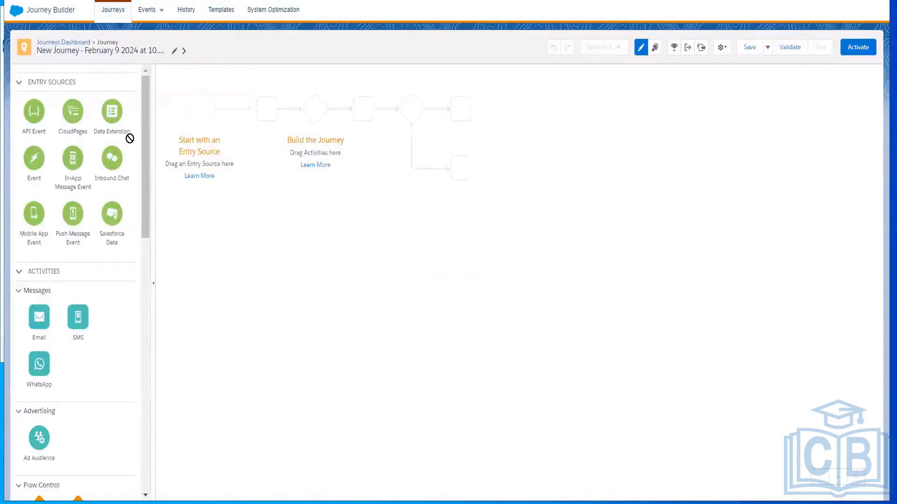
left_click_drag(129, 139, 200, 108)
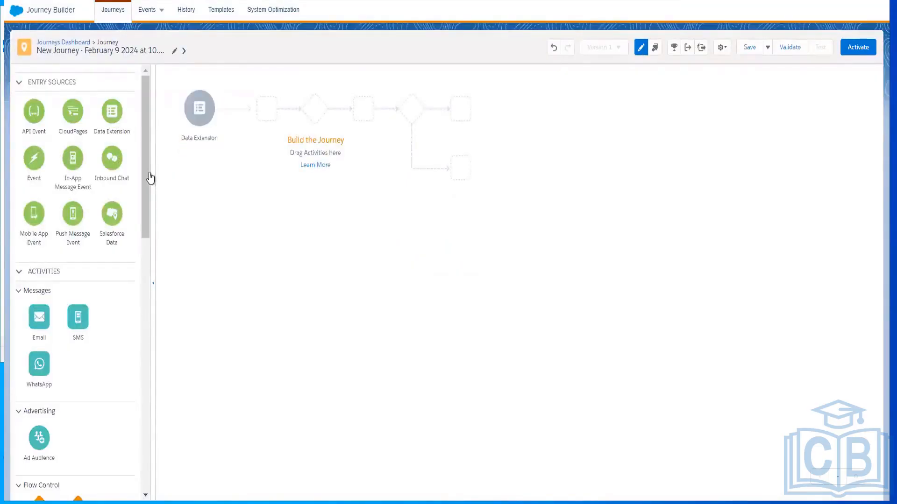
scroll(140, 289, "down", 4)
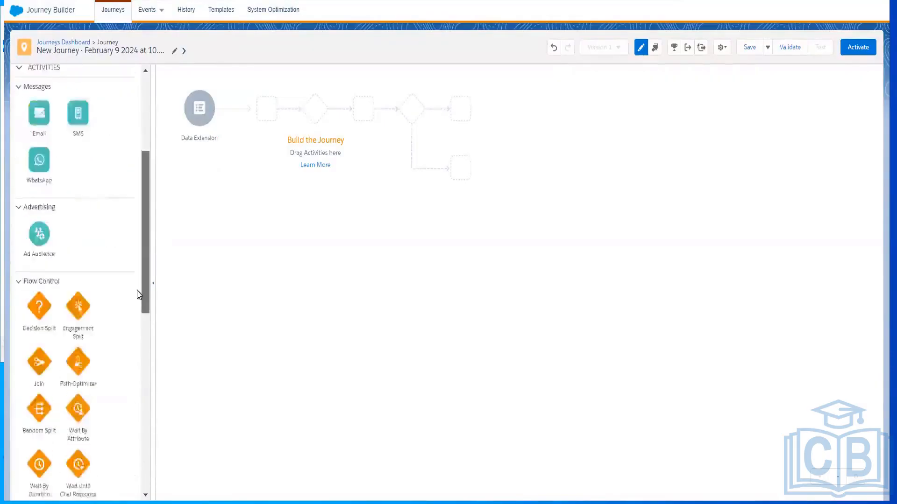
scroll(139, 295, "down", 3)
left_click_drag(39, 229, 232, 120)
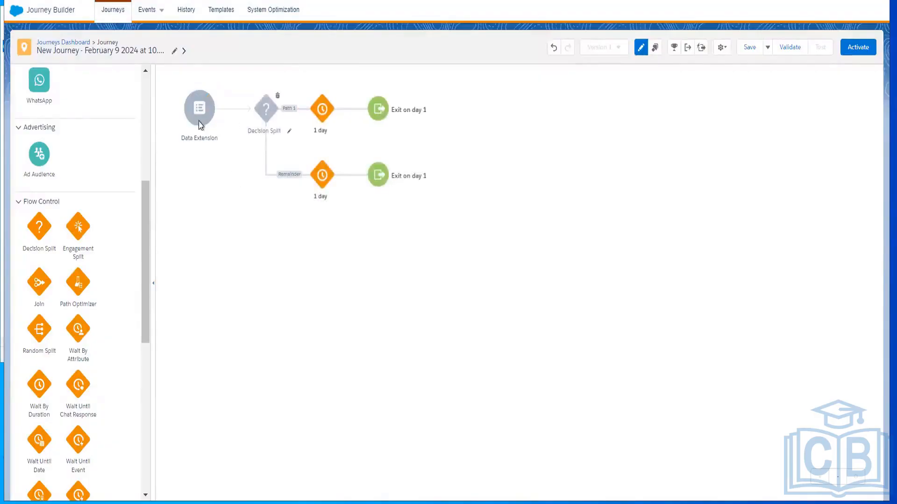
Select the Student data extension from its Data Extensions subfolder as the journey's entry audience and confirm it
left_click(199, 113)
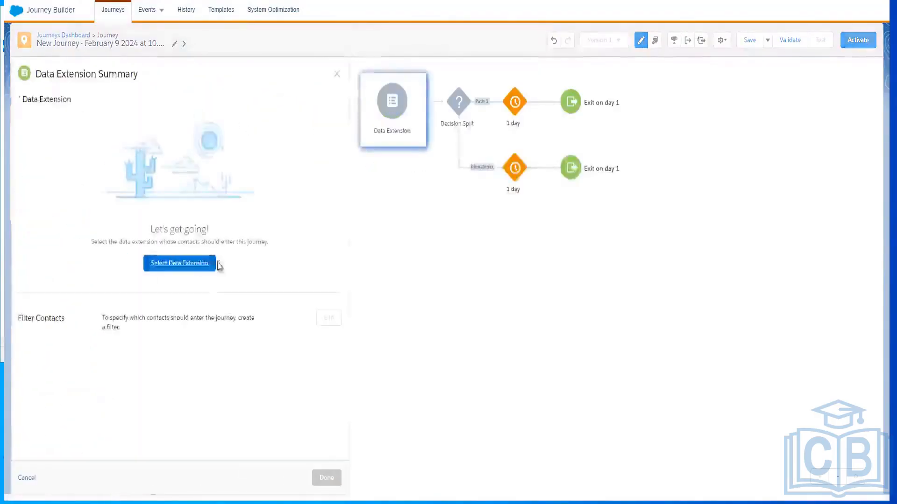
left_click(188, 265)
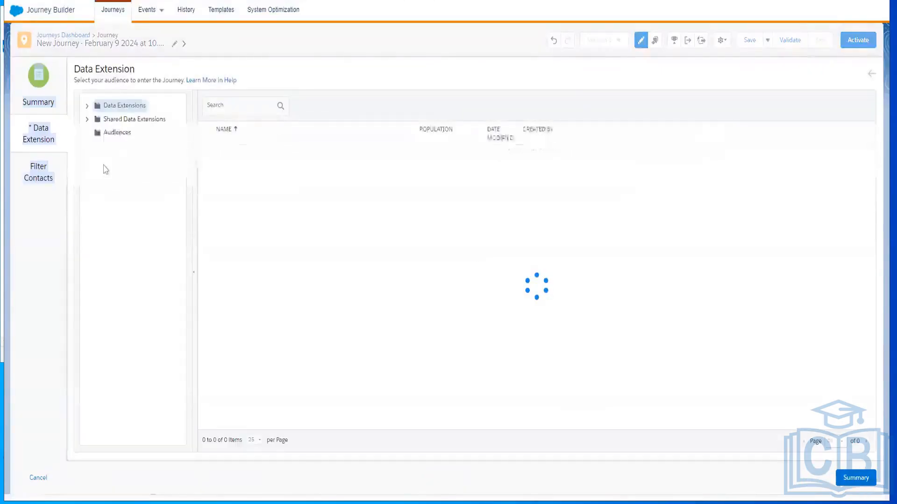
left_click(87, 108)
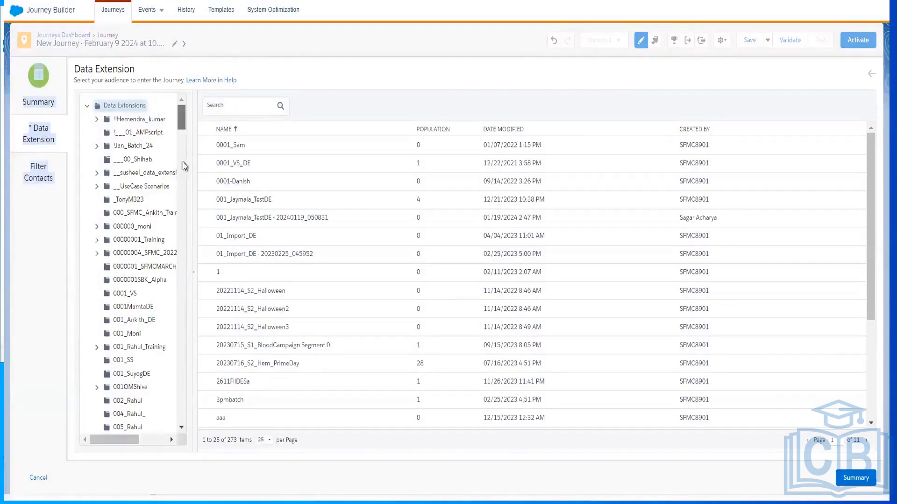
scroll(184, 187, "down", 15)
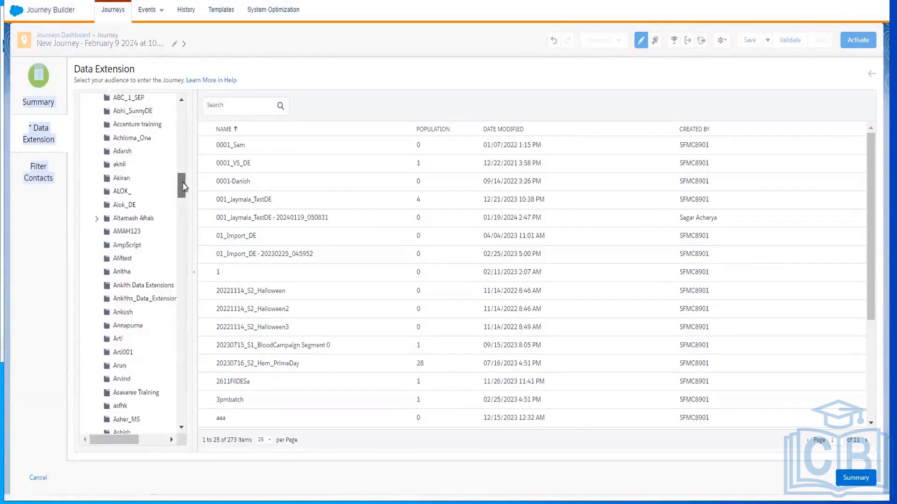
scroll(183, 187, "up", 1)
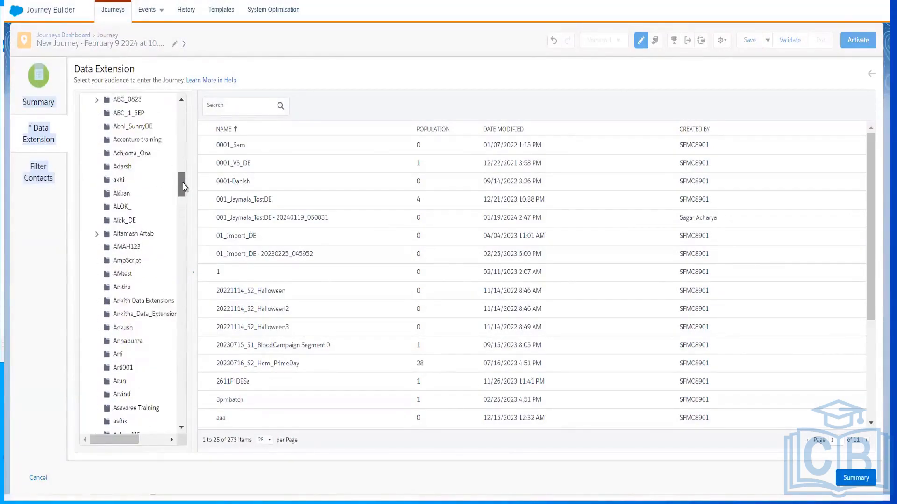
left_click(136, 305)
left_click(227, 171)
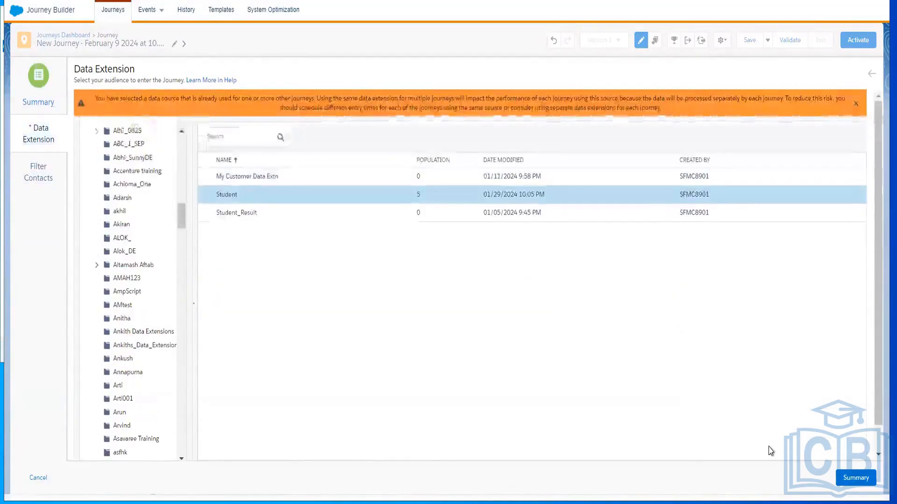
left_click(856, 478)
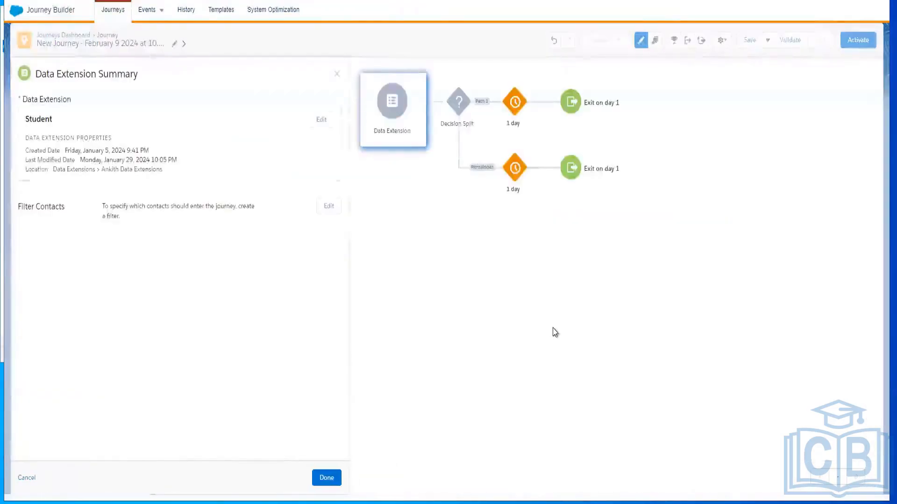
left_click(324, 479)
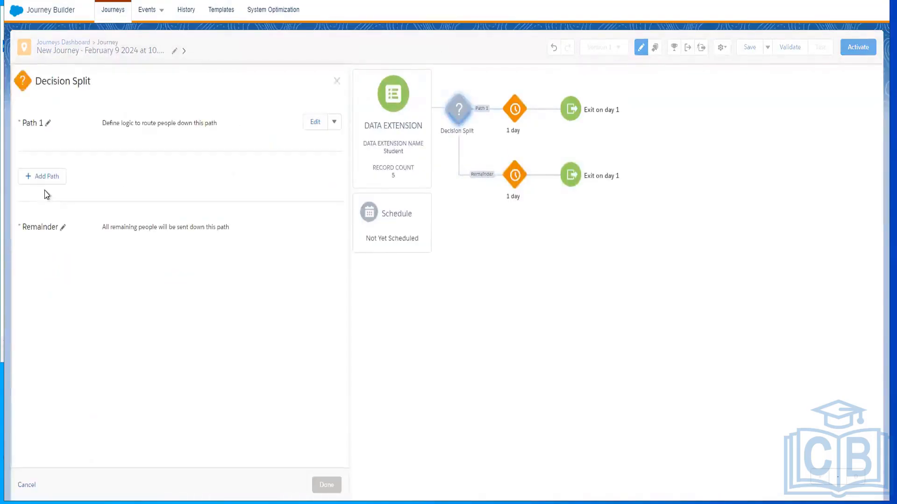
Add the Location attribute from Contact Data's declinedstatus group, MYUSER data extension, to the filter criteria of the Decision Split's Path 1
left_click(315, 123)
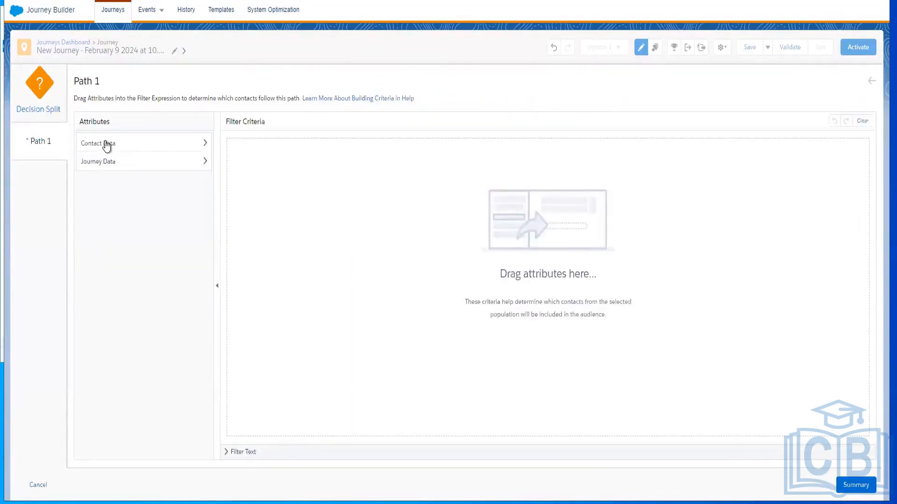
left_click(93, 162)
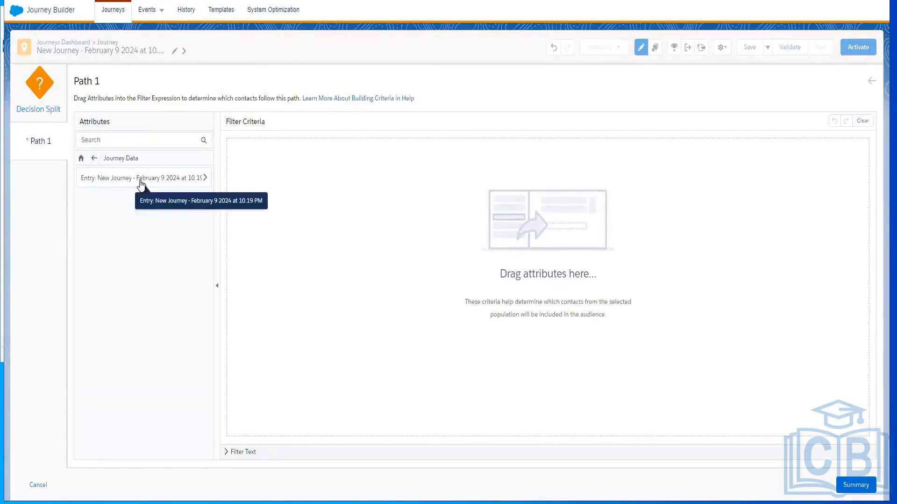
left_click(94, 161)
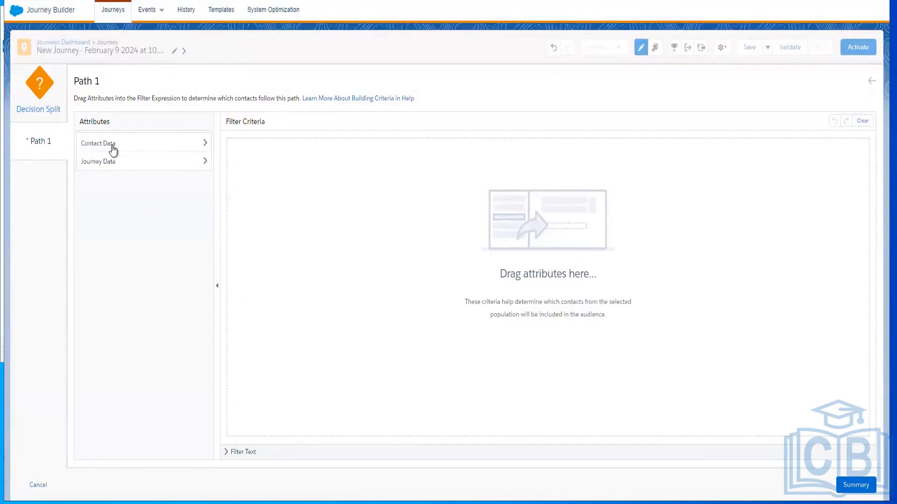
left_click(113, 149)
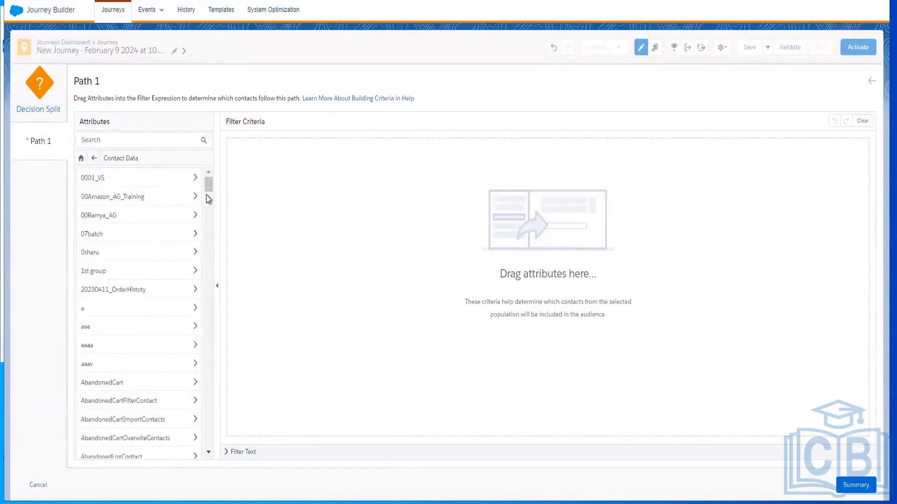
scroll(211, 218, "down", 5)
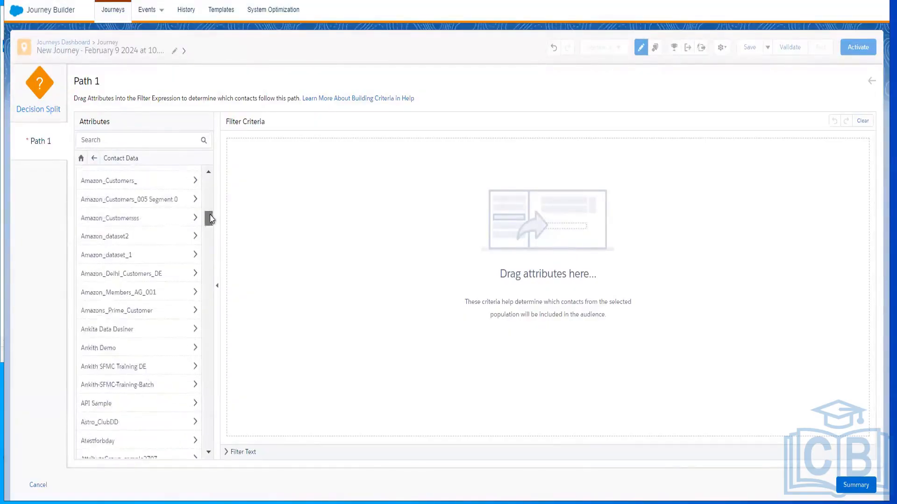
left_click_drag(210, 223, 202, 282)
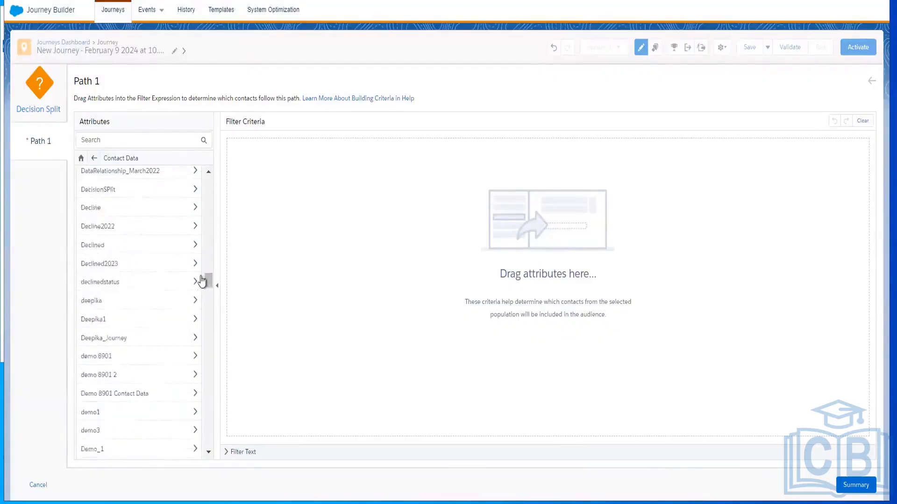
left_click(202, 282)
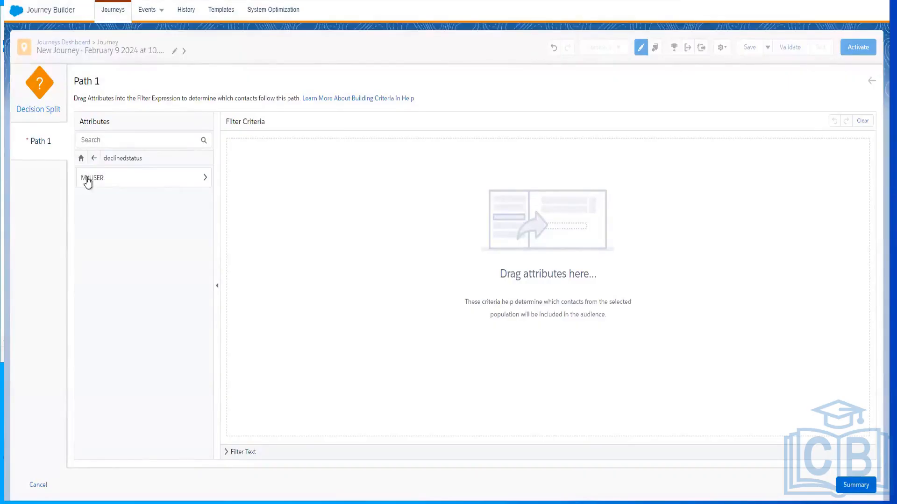
left_click(87, 182)
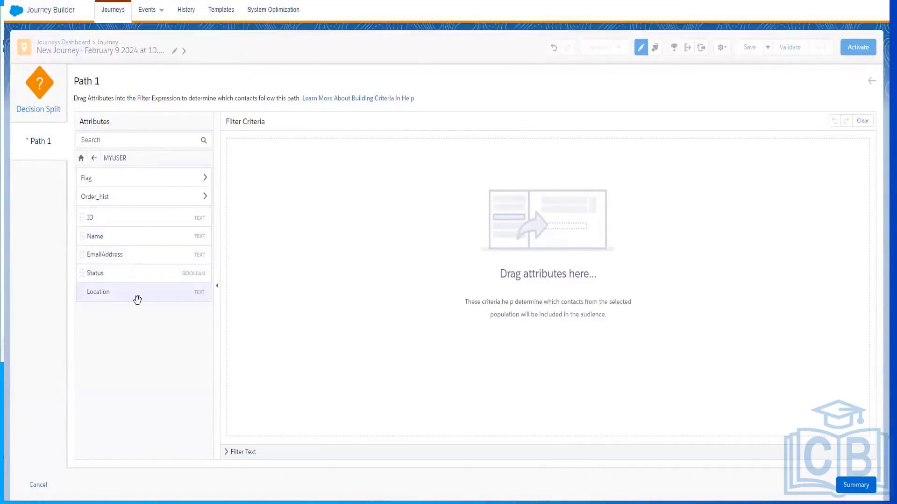
left_click_drag(137, 300, 397, 192)
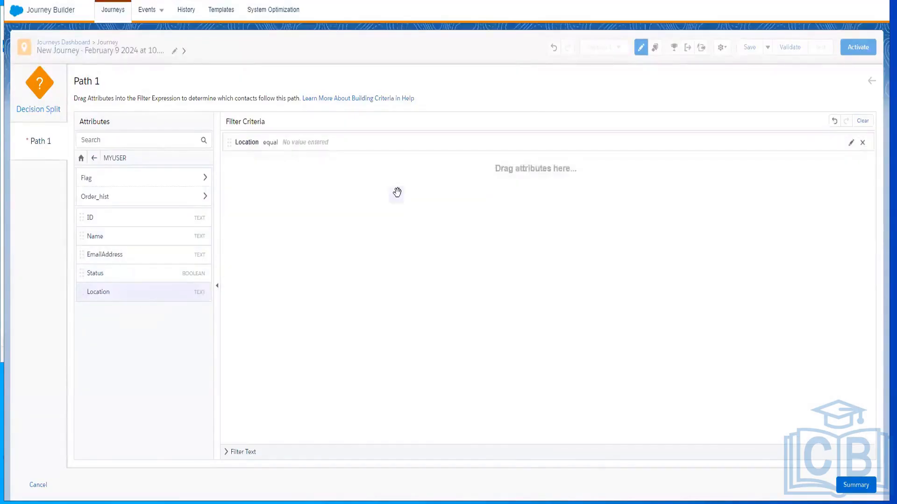
Set Path 1's Location condition to equal Bengaluru and confirm the Decision Split configuration
left_click(327, 143)
left_click(392, 166)
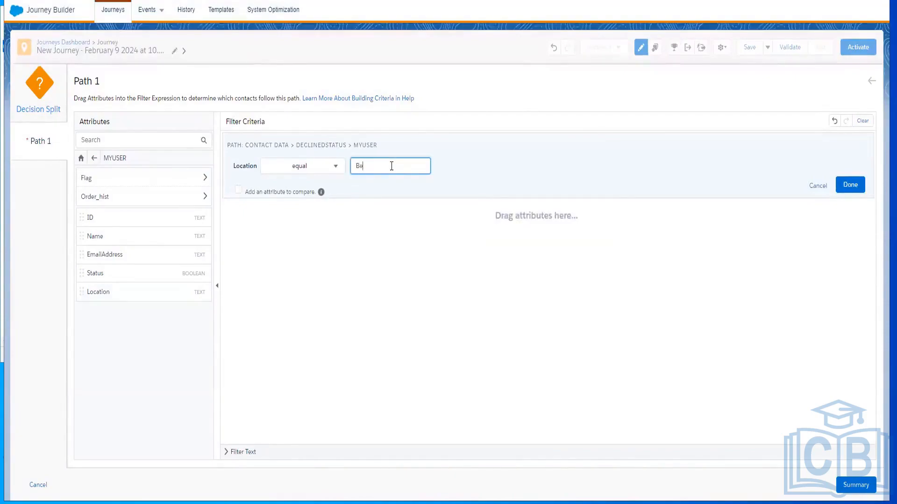
type("Bengaluru")
left_click(857, 490)
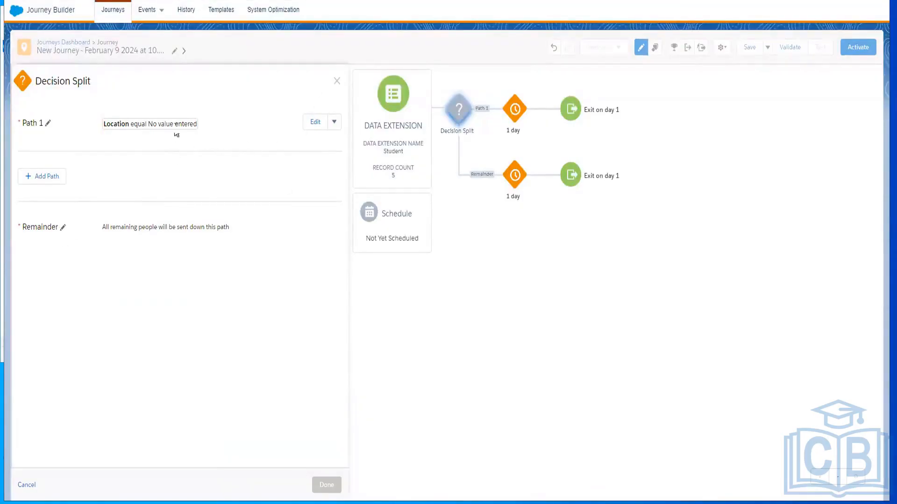
left_click(320, 124)
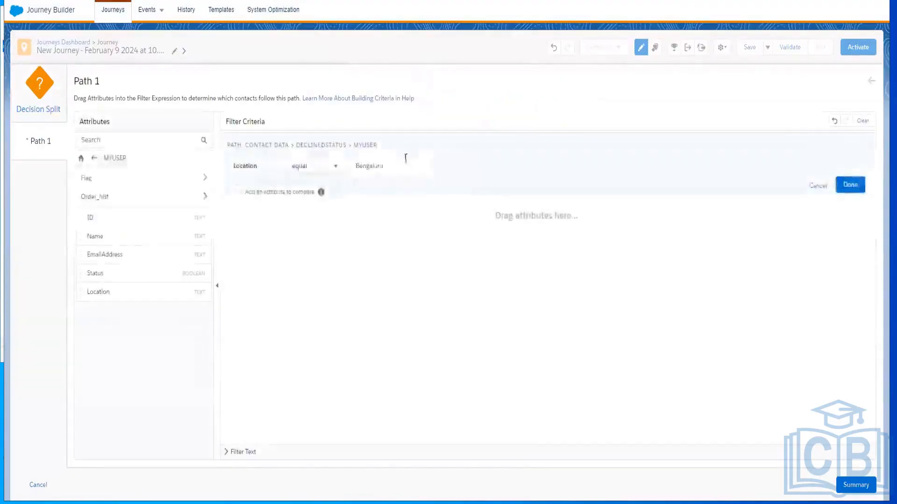
left_click(395, 167)
left_click(849, 185)
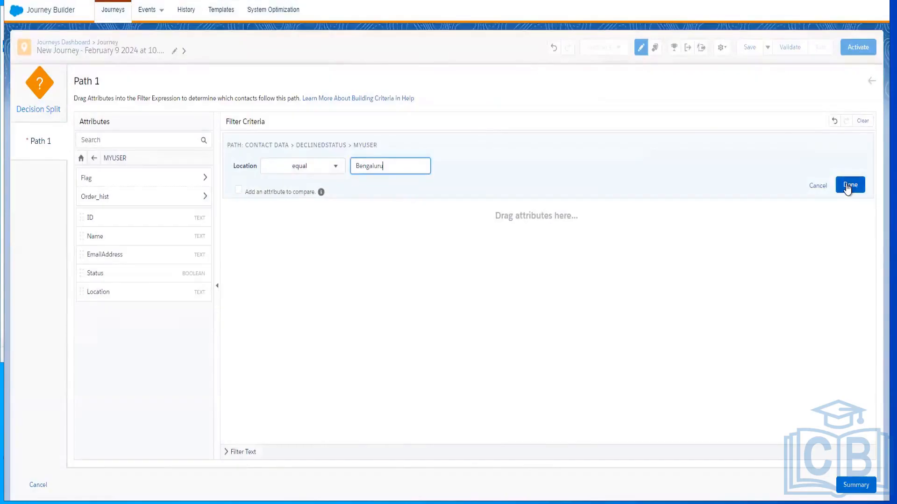
left_click(856, 486)
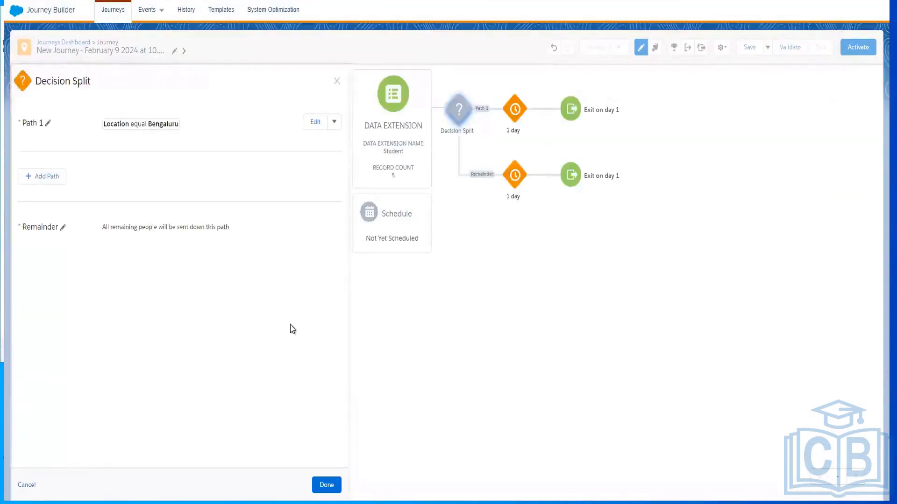
left_click(332, 484)
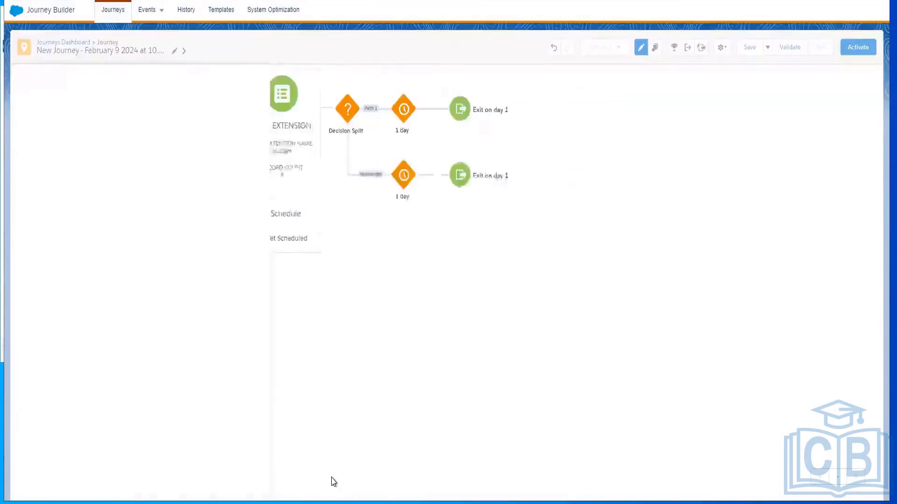